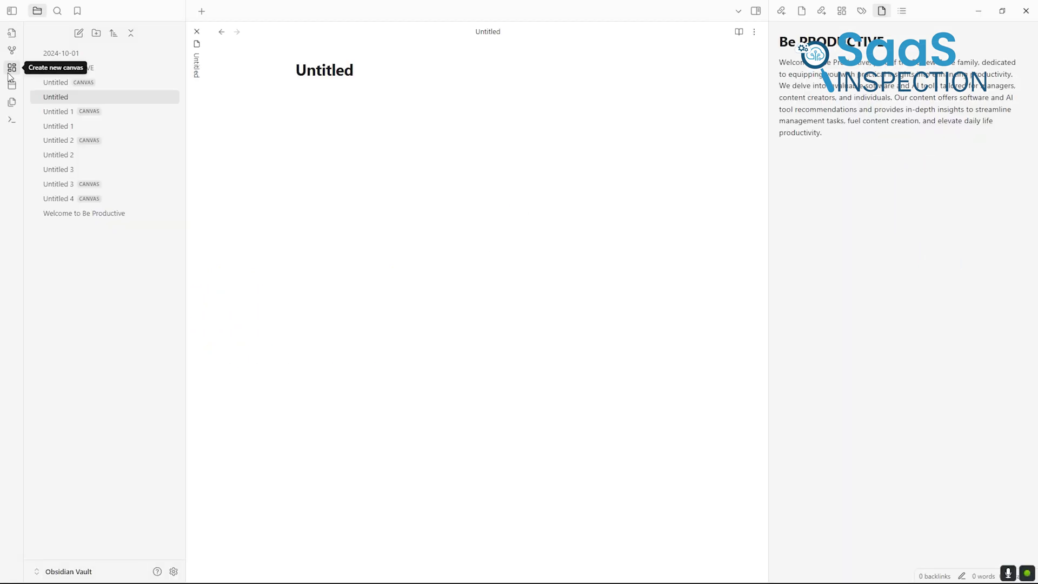
# Create canvas Untitled 5, then open graph view to show the PDF linked to the Untitled note
pyautogui.click(11, 69)
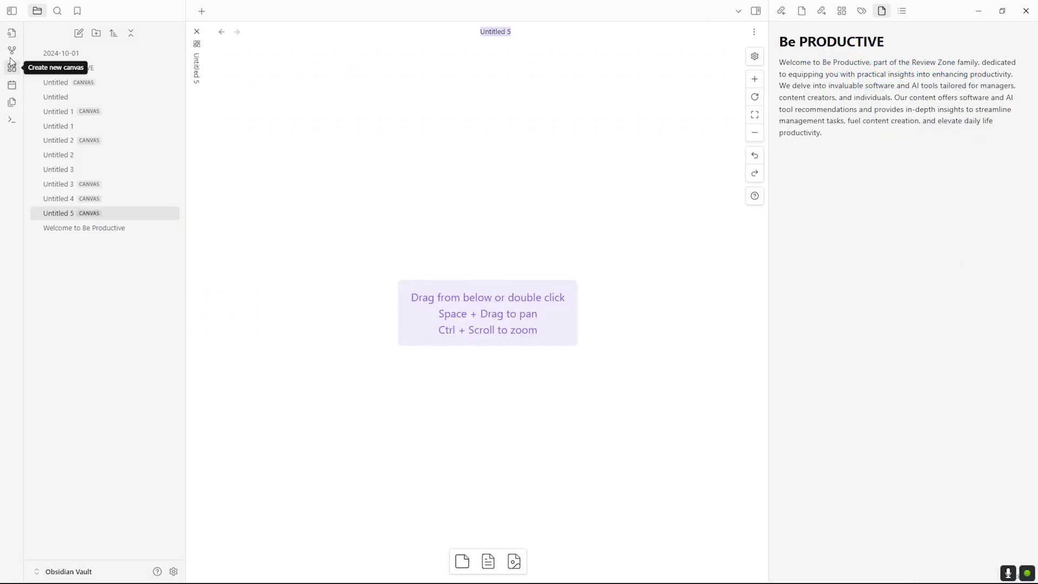
pyautogui.click(11, 54)
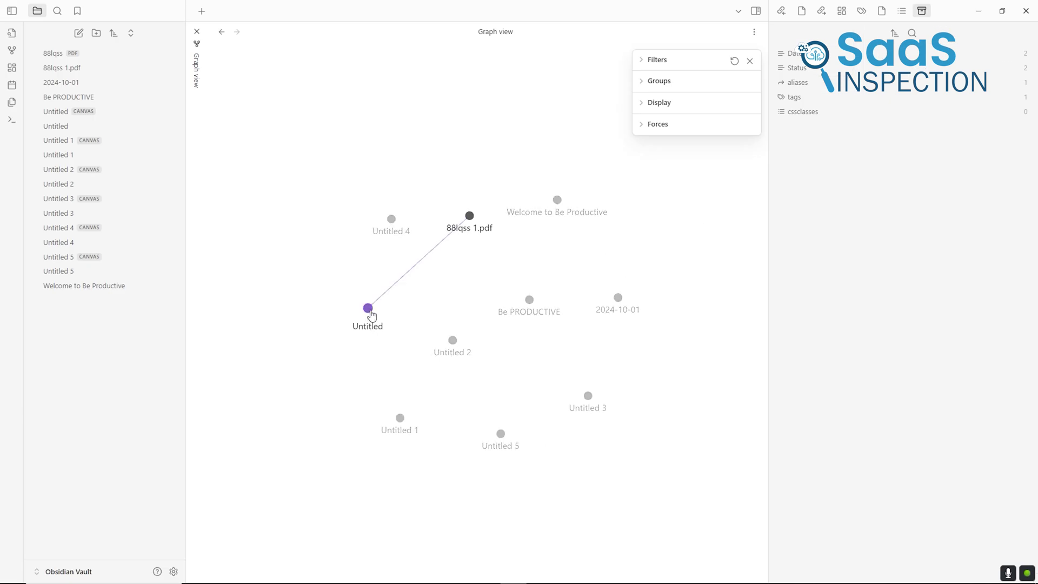
pyautogui.click(368, 310)
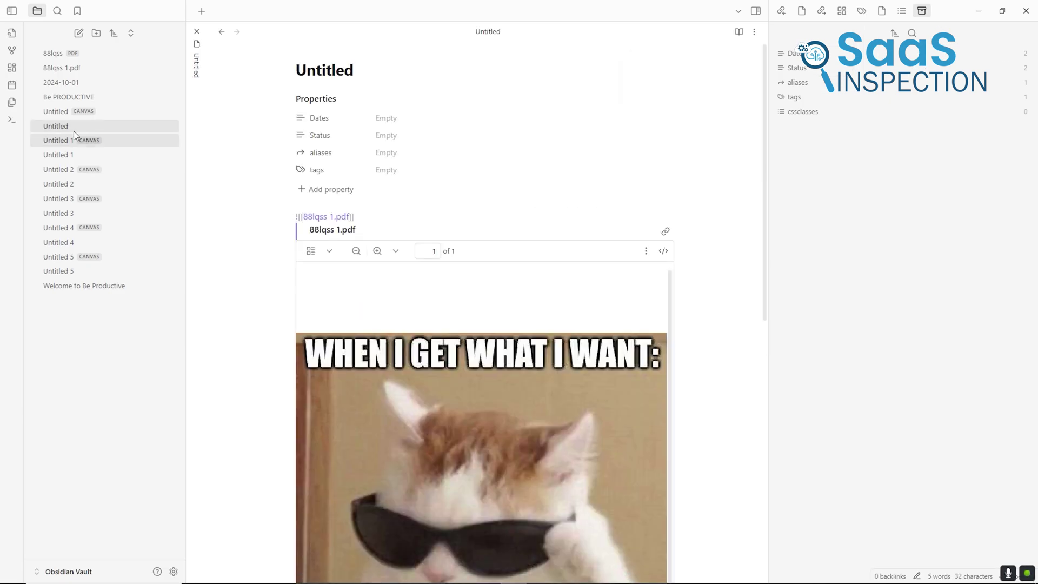
pyautogui.click(11, 51)
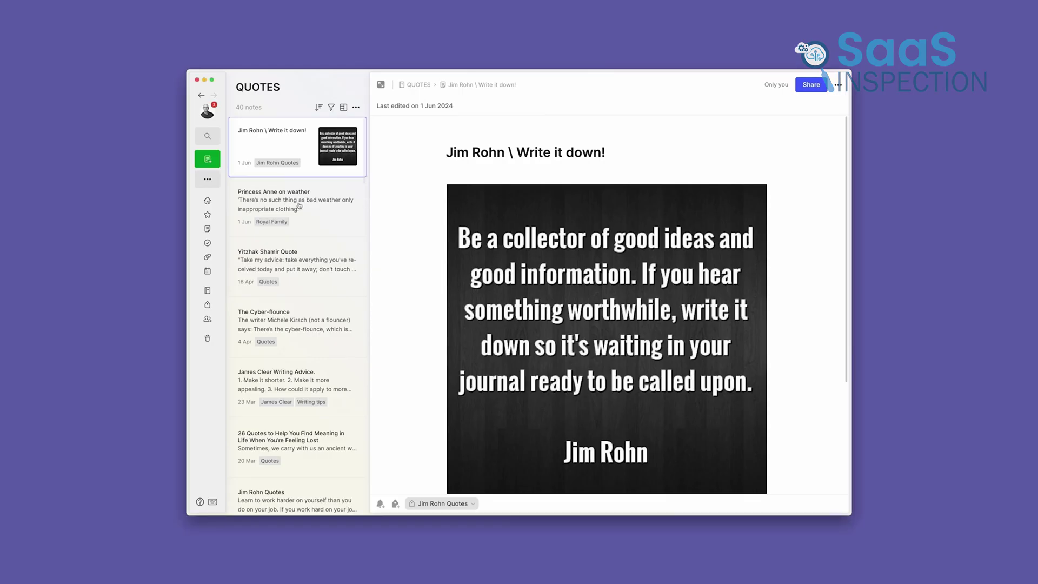
# Open the Princess Anne quote note, then the Yitzhak Shamir note about putting everything away
pyautogui.click(301, 213)
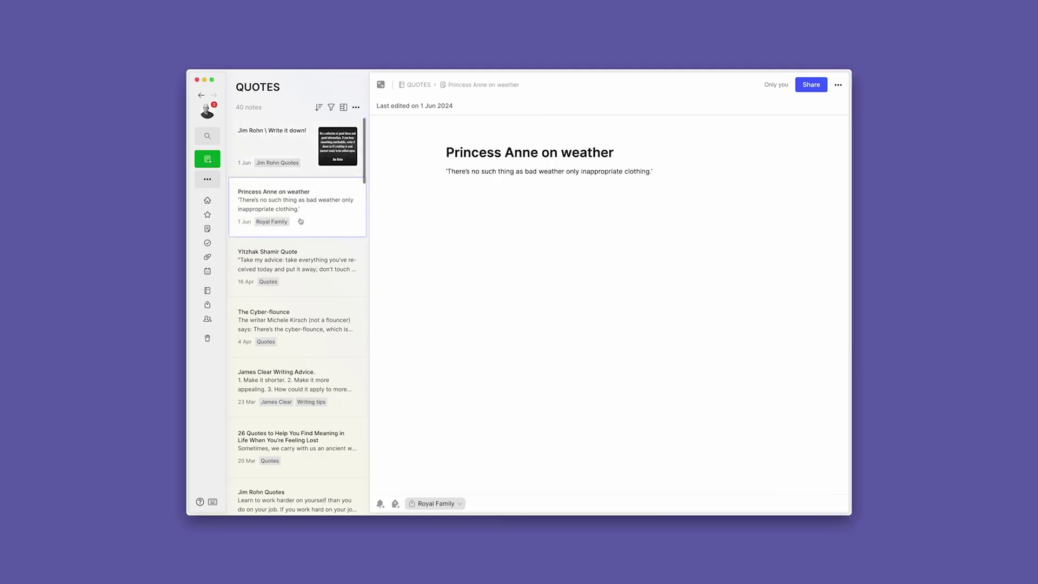
pyautogui.click(301, 259)
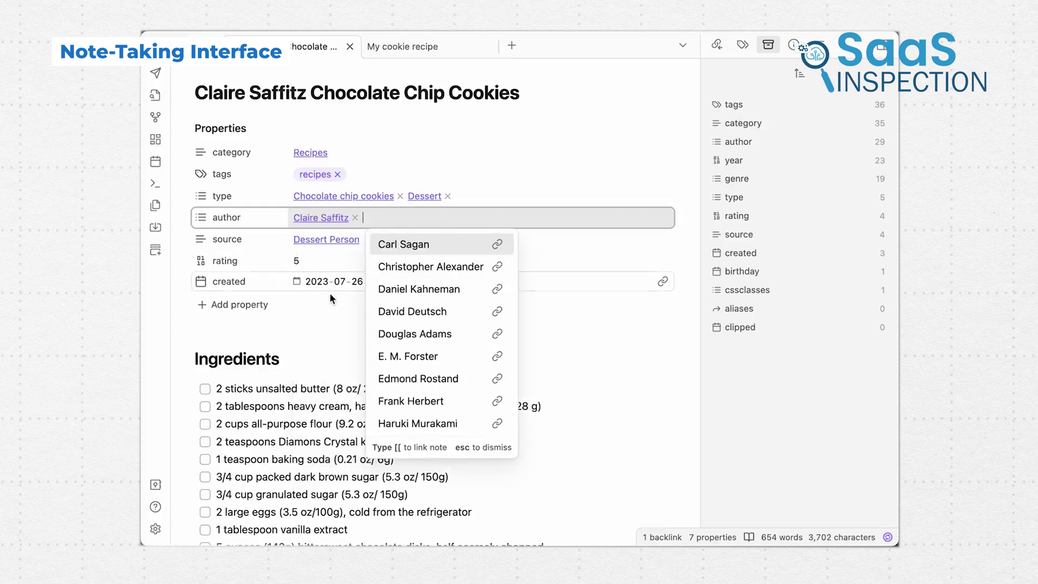
# Follow the author and Dessert Person links, then the backlink back to the cookie recipe note
pyautogui.click(319, 330)
pyautogui.click(315, 219)
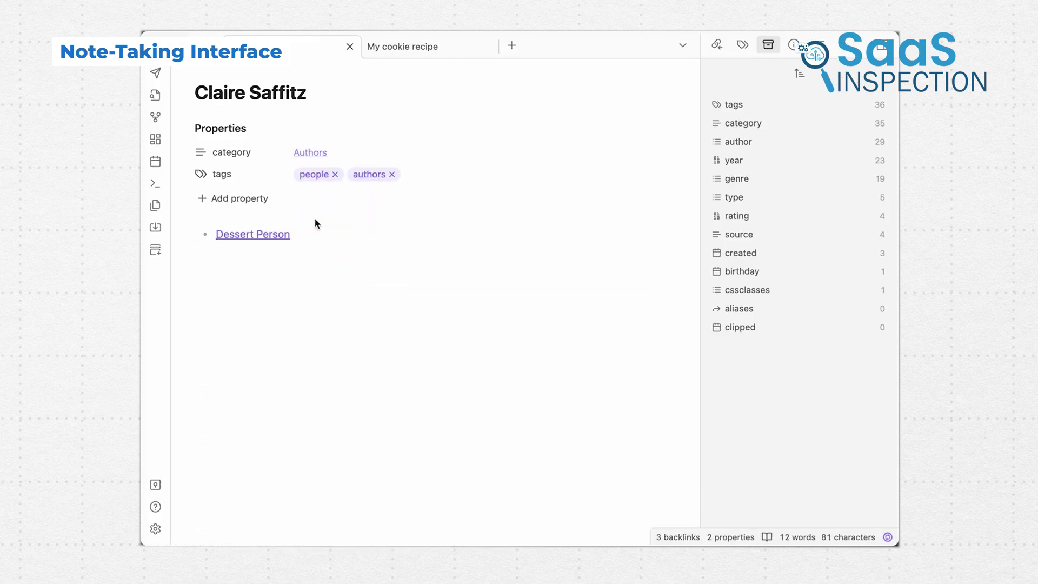
pyautogui.click(274, 234)
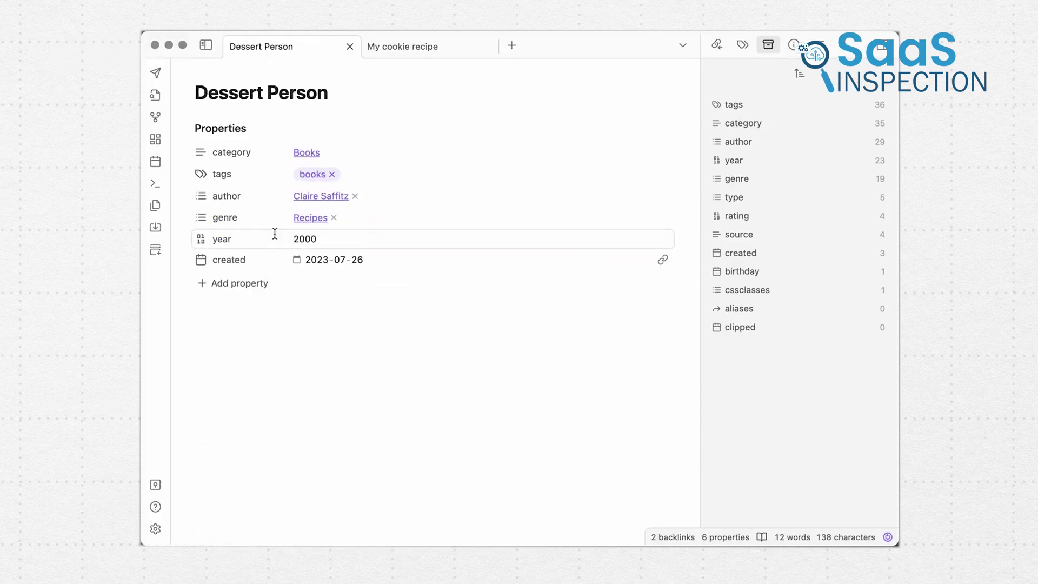
pyautogui.click(718, 45)
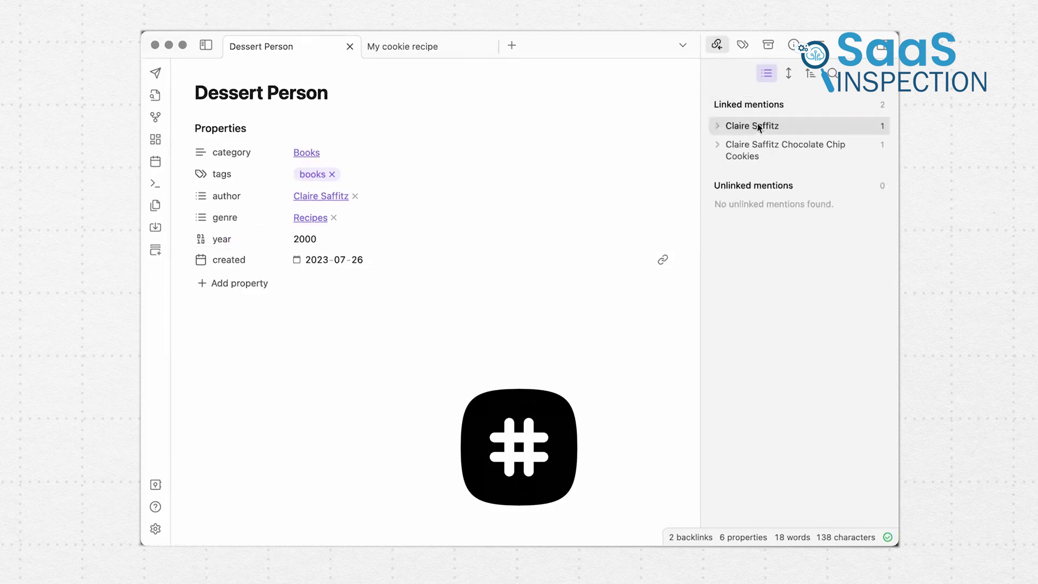
pyautogui.click(759, 148)
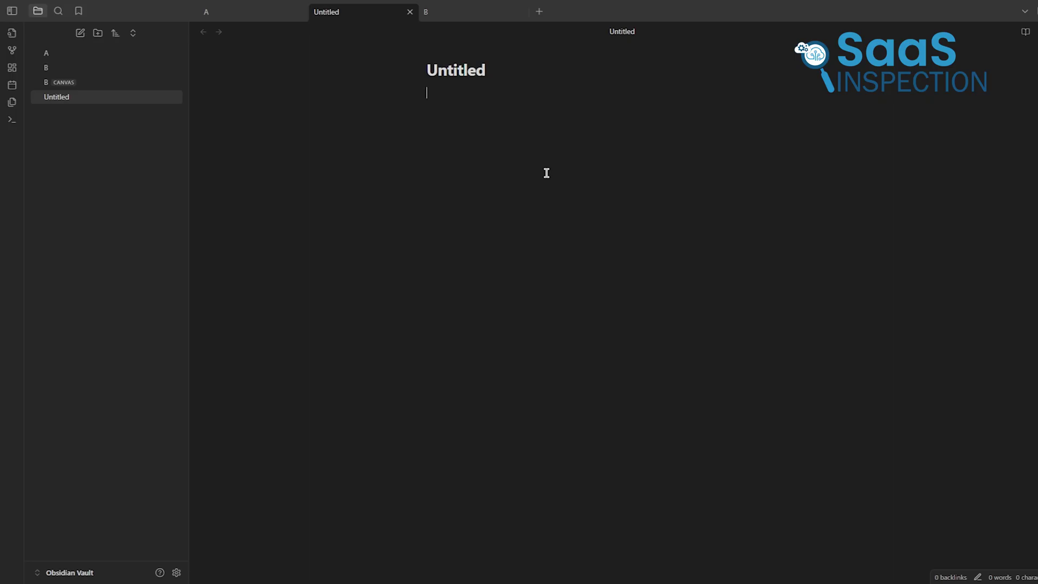
pyautogui.write('#')
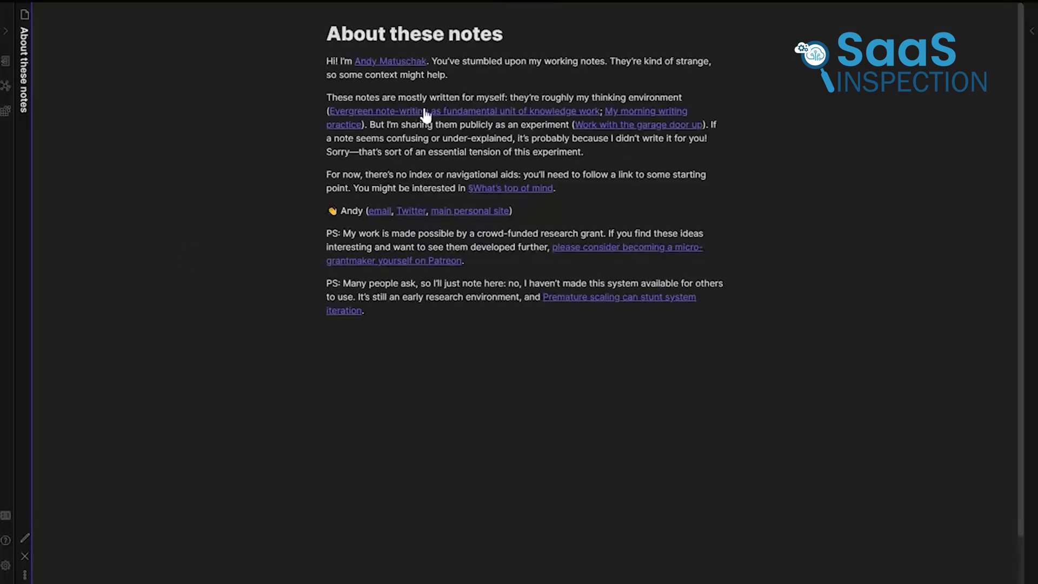
# Open Evergreen note-writing and Evergreen notes in new panes, with the right pane in reading view
pyautogui.click(425, 112)
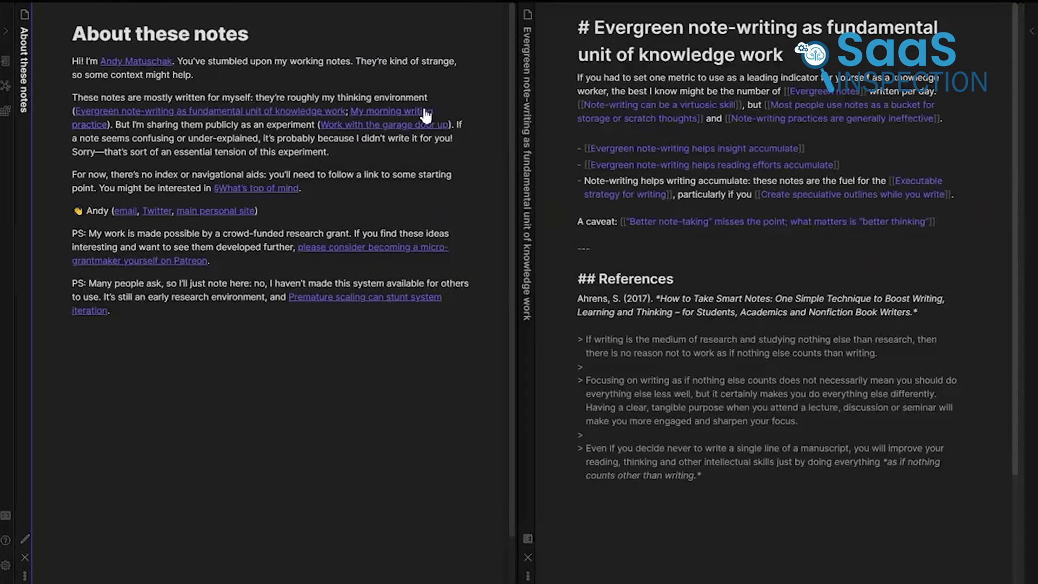
pyautogui.click(529, 540)
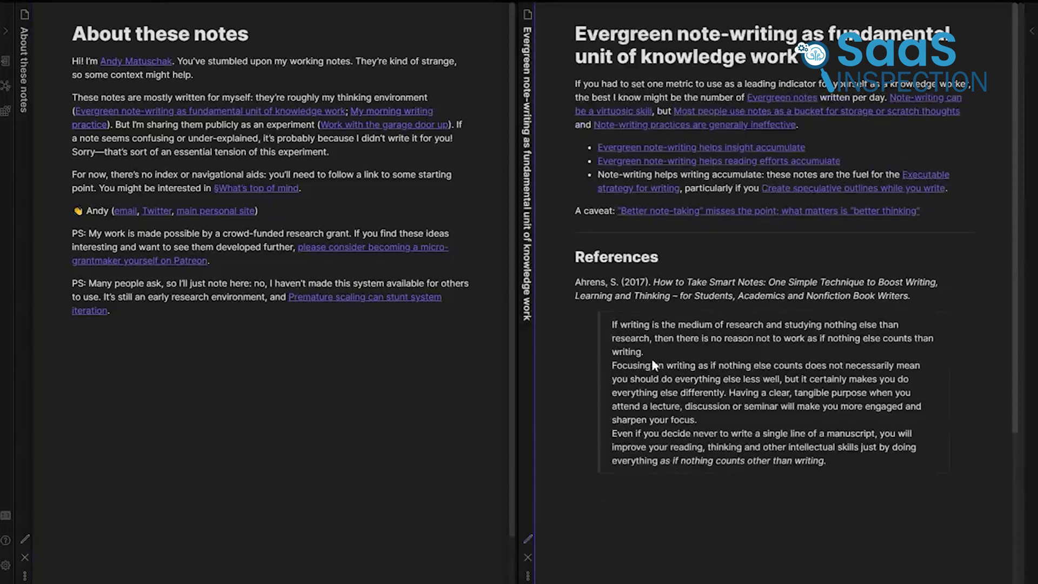
pyautogui.click(789, 98)
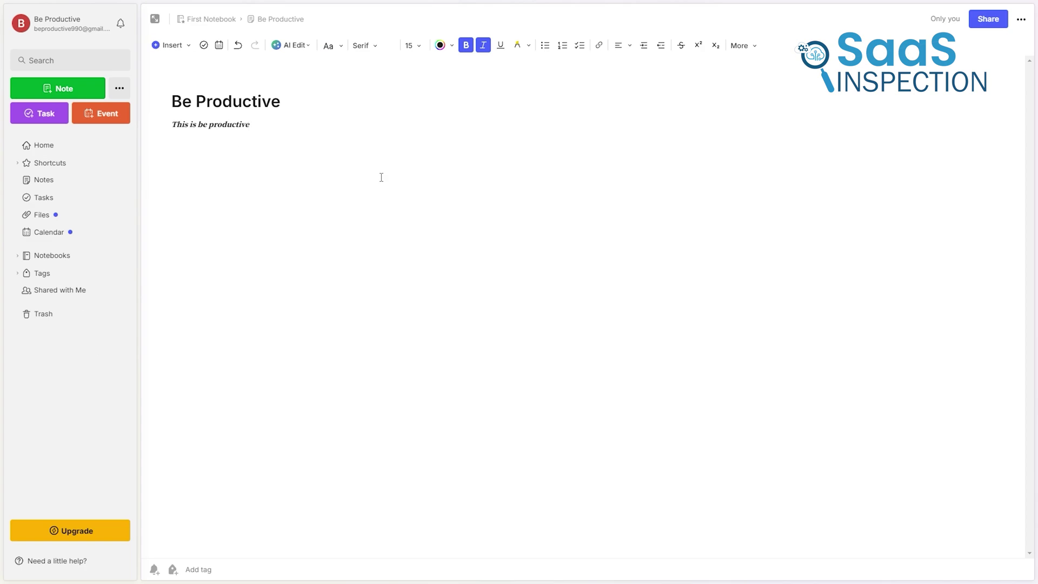
# Format 'This is be productive' in Handwritten font as a numbered item, trying then removing pink highlight
pyautogui.tripleClick(255, 125)
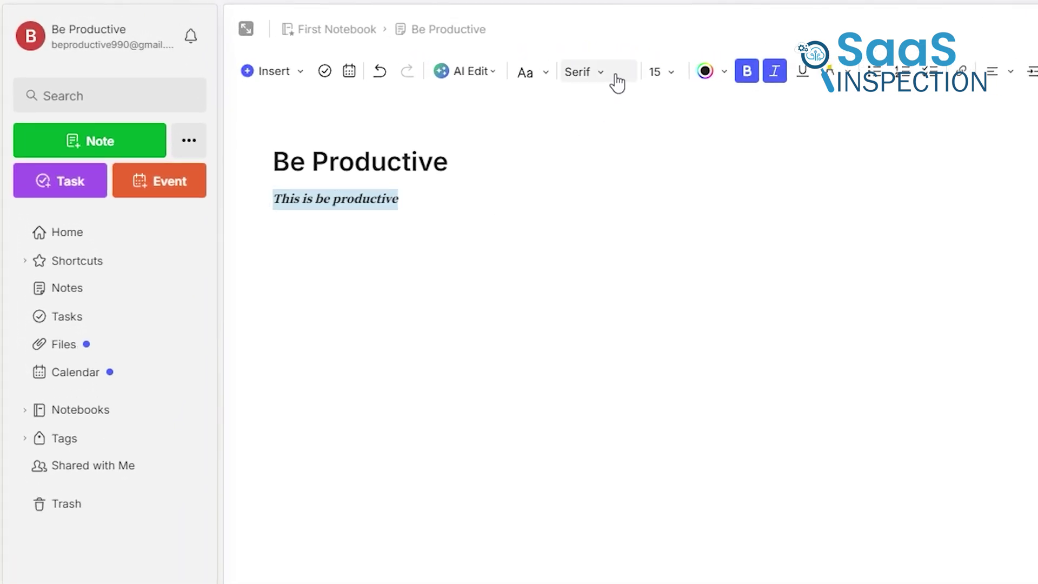
pyautogui.click(617, 84)
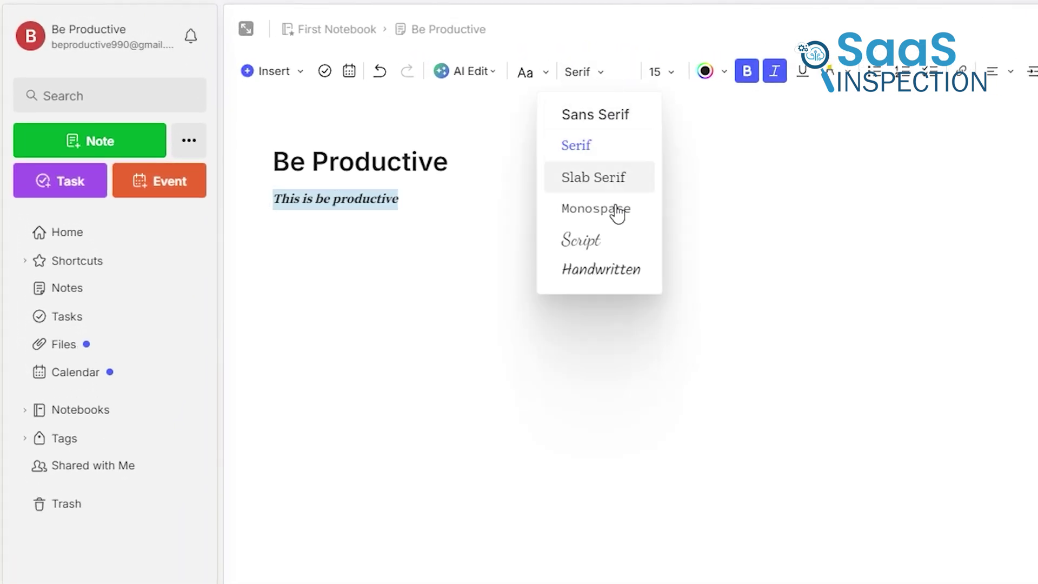
pyautogui.click(601, 270)
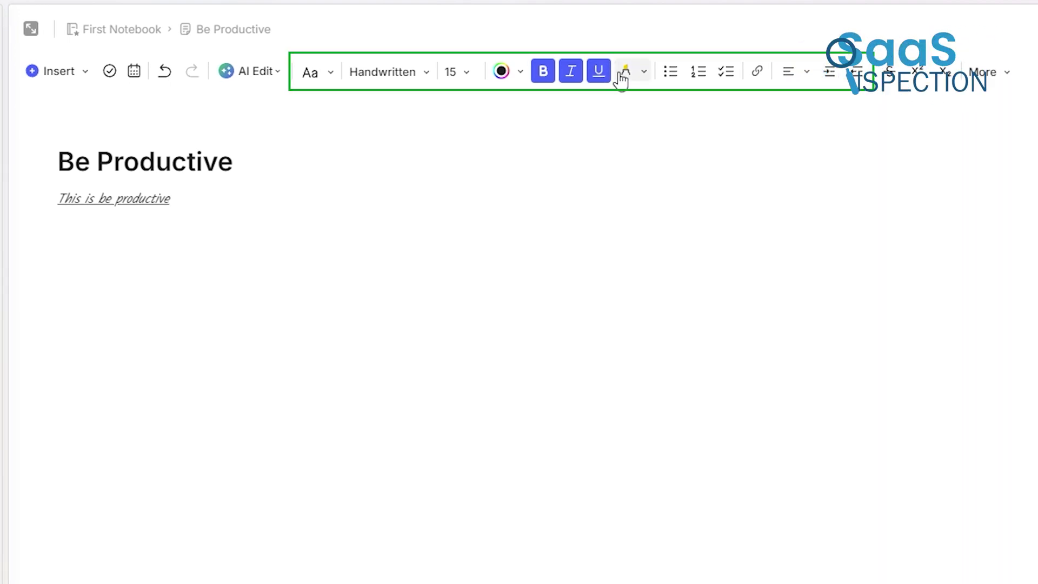
pyautogui.click(646, 74)
pyautogui.click(600, 116)
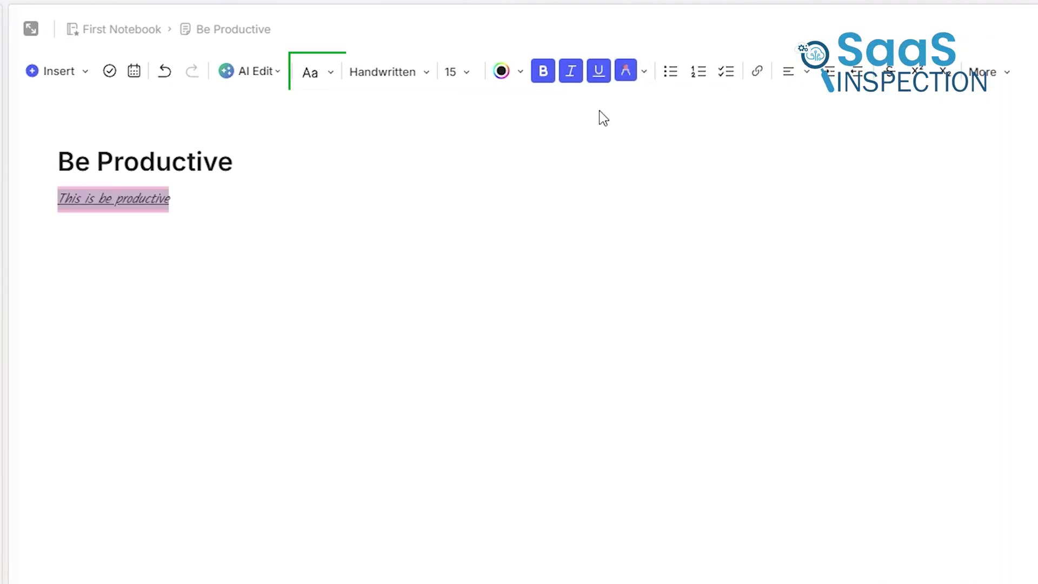
pyautogui.click(635, 77)
pyautogui.click(642, 74)
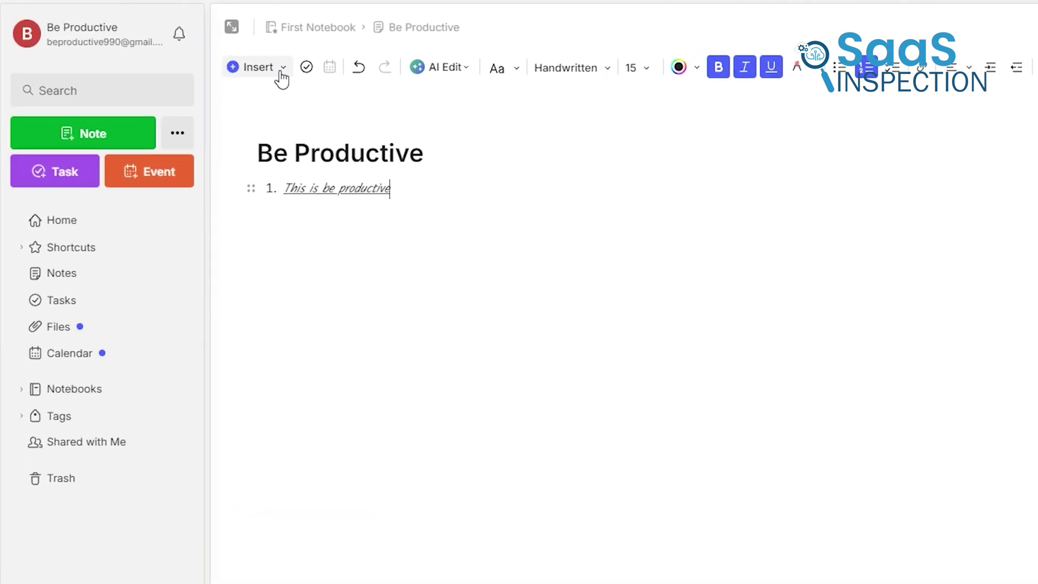
# Insert the ms word image file into the note
pyautogui.click(281, 77)
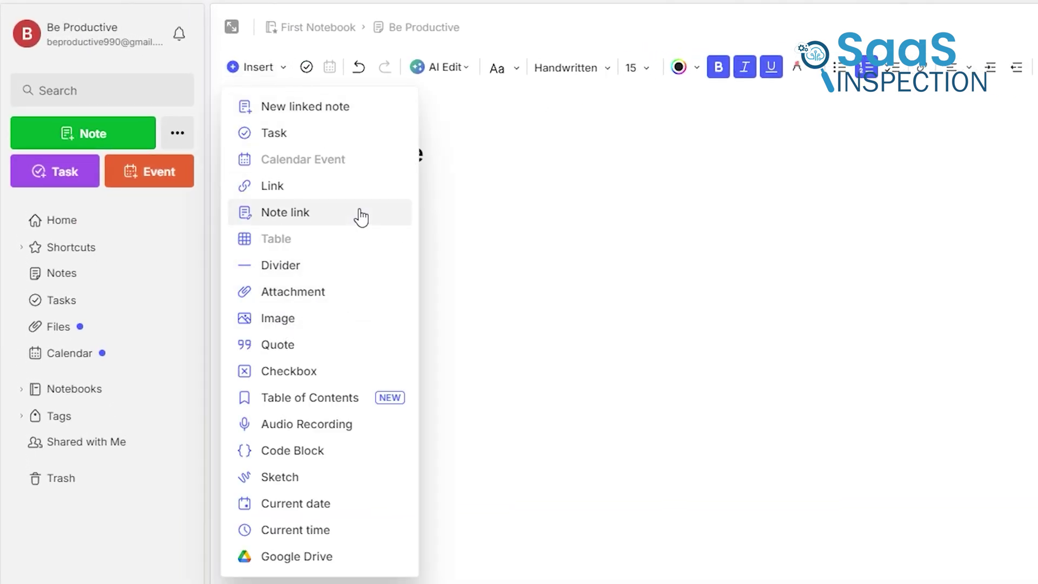
pyautogui.click(364, 323)
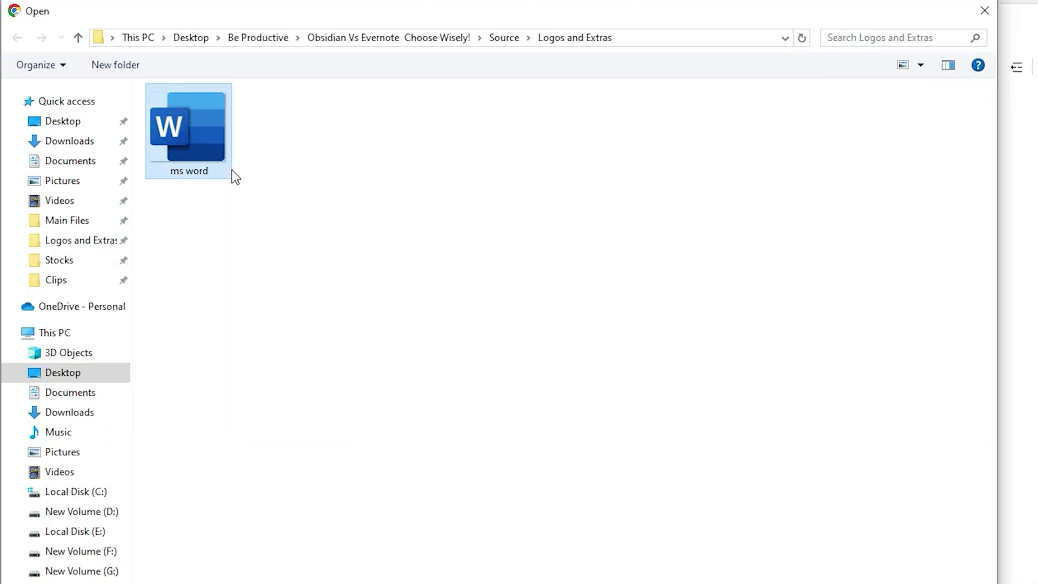
pyautogui.doubleClick(231, 172)
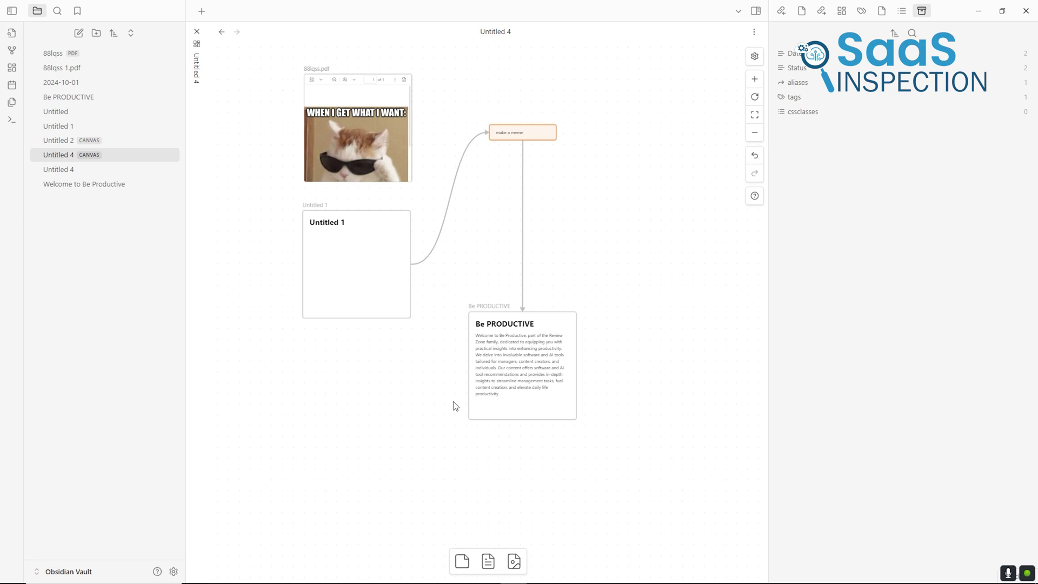
# Look up #files notes, then link Marketing Strategies to Social Media Campaigns
pyautogui.scroll(2, 454, 403)
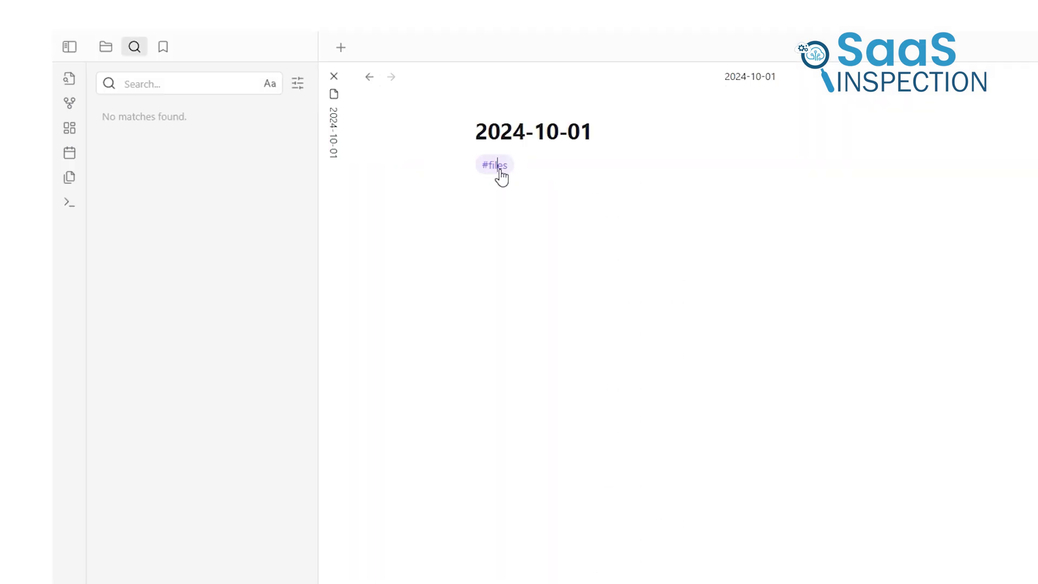
pyautogui.click(498, 169)
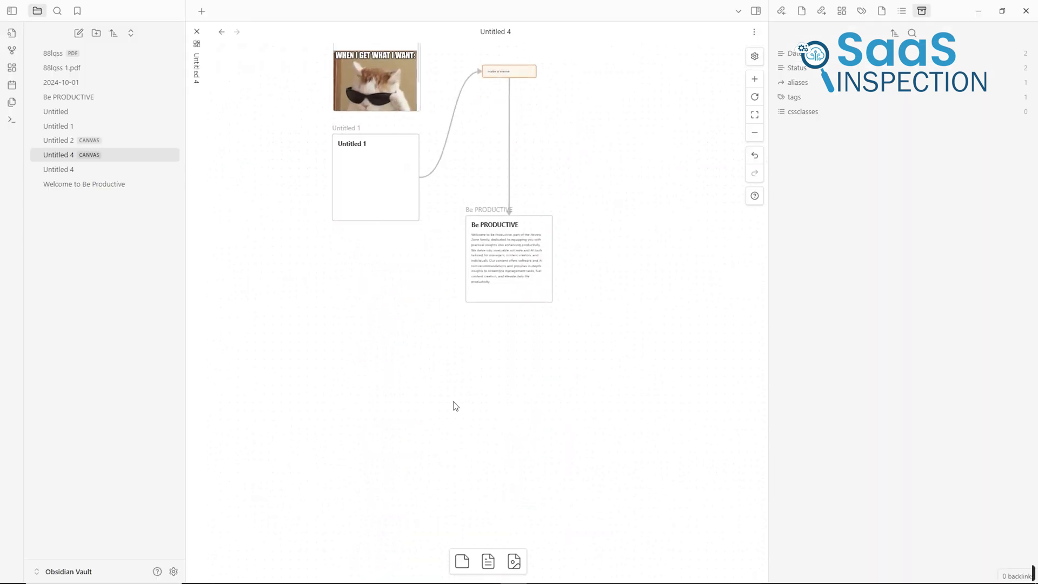
pyautogui.scroll(-2, 452, 406)
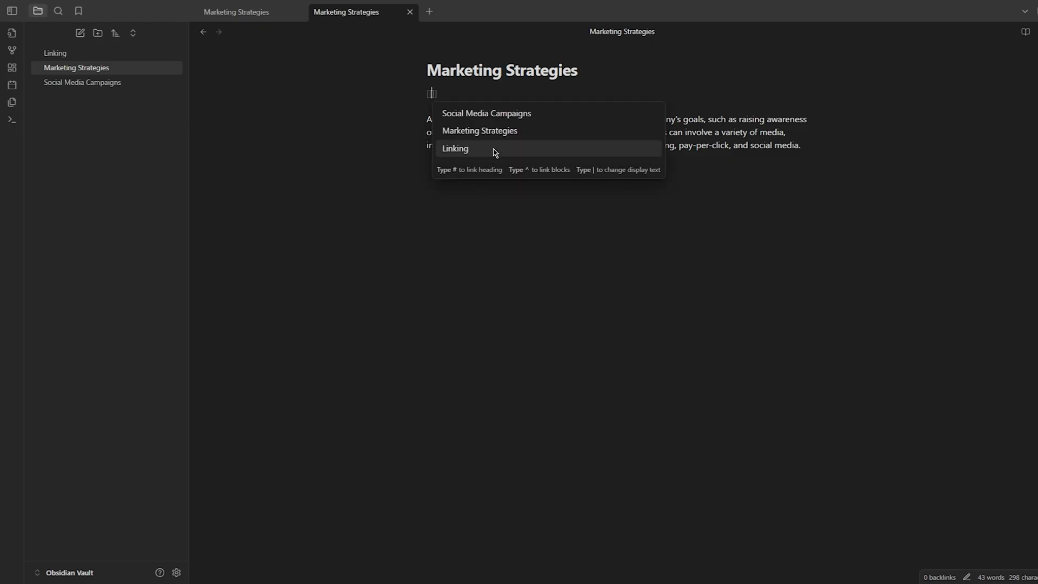
pyautogui.click(502, 113)
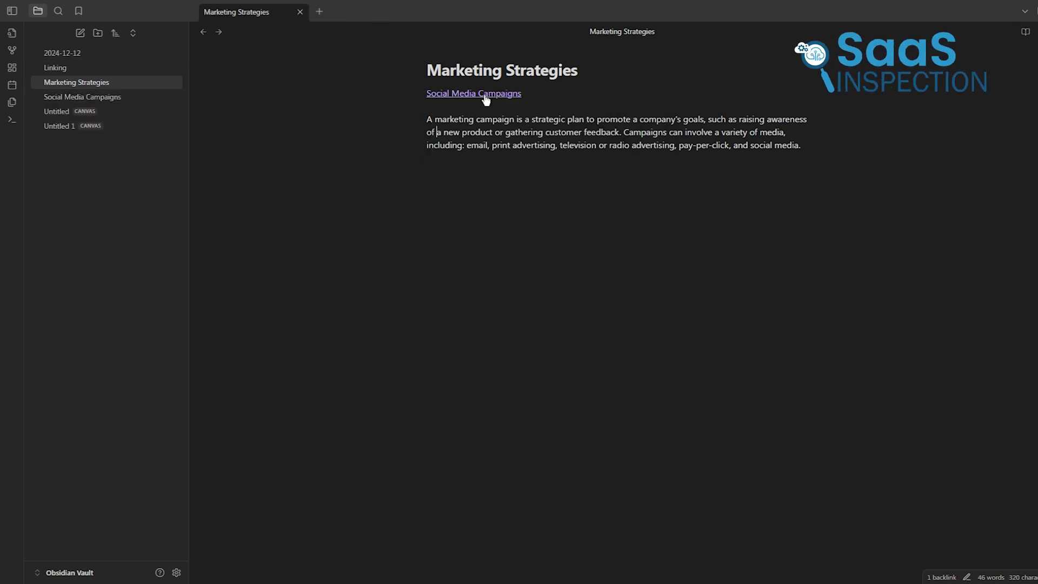
# Follow the link to Social Media Campaigns and back, then show the graph with ctrl+g
pyautogui.click(485, 94)
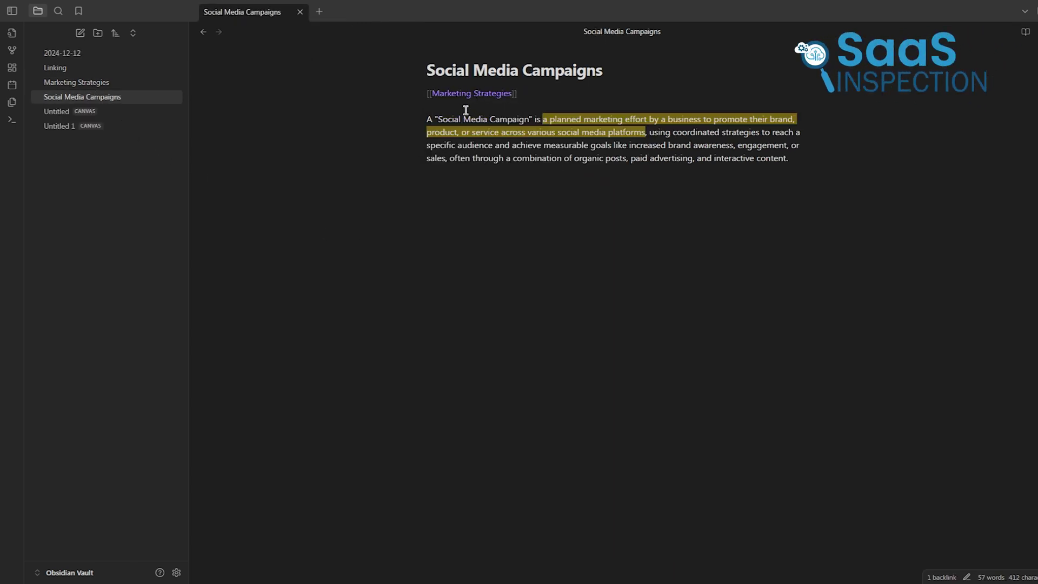
pyautogui.click(491, 94)
pyautogui.hotkey('ctrl', 'g')
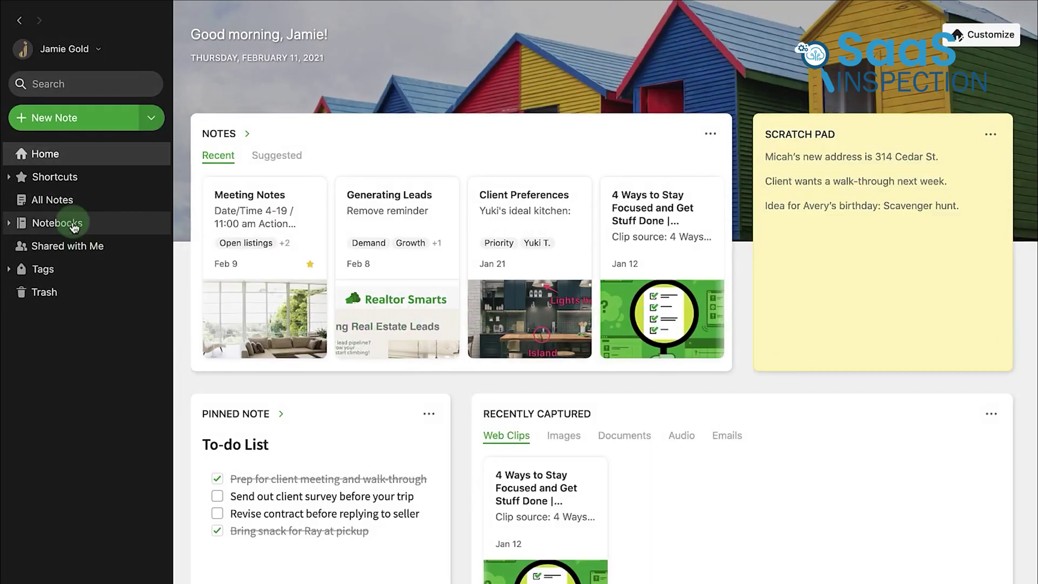
# Rename the notebook to Wedding Planning and open its guest lists, venue ideas and budgets notes
pyautogui.click(74, 226)
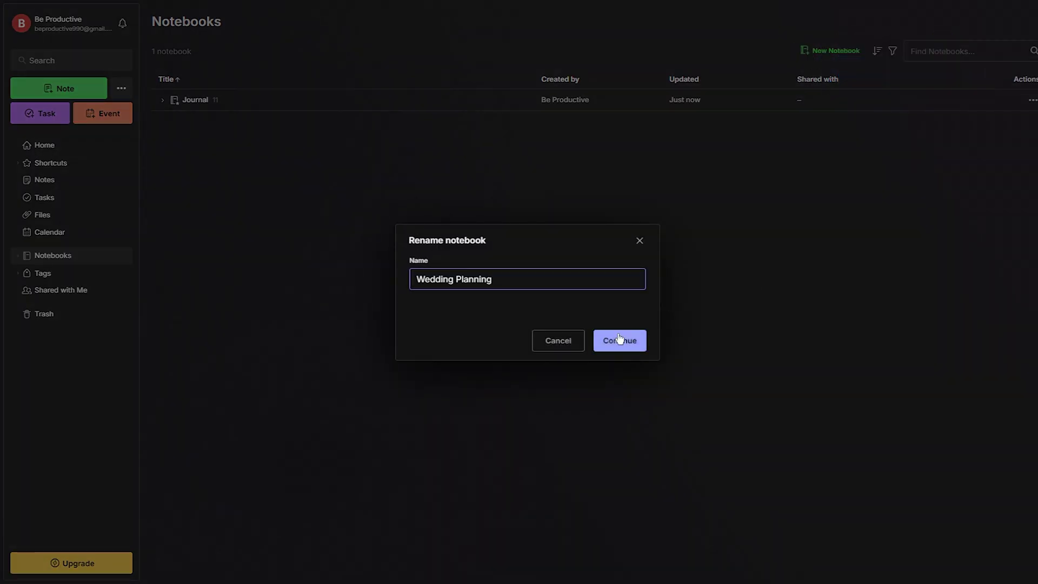
pyautogui.click(620, 340)
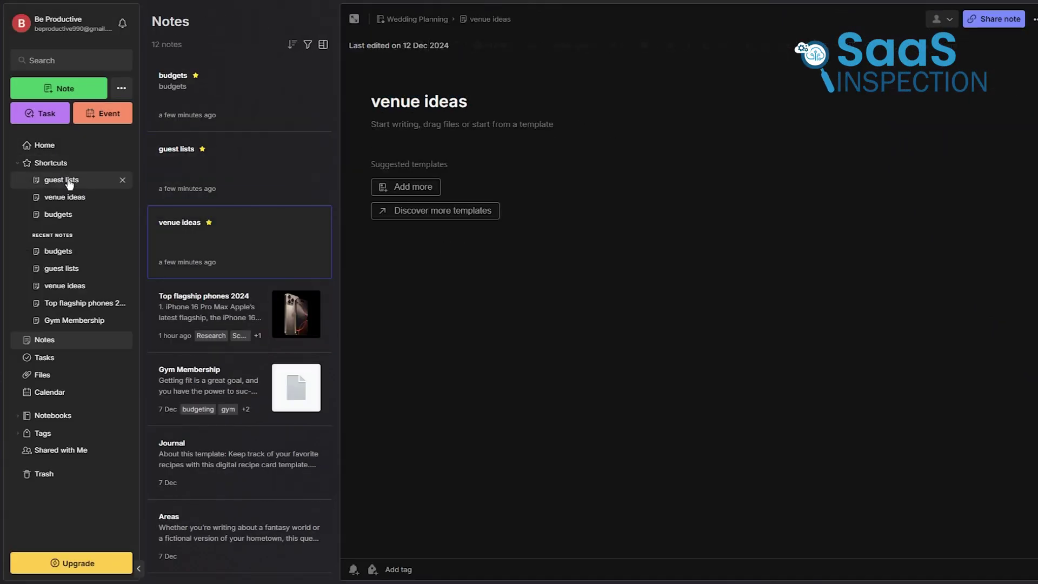
pyautogui.click(69, 183)
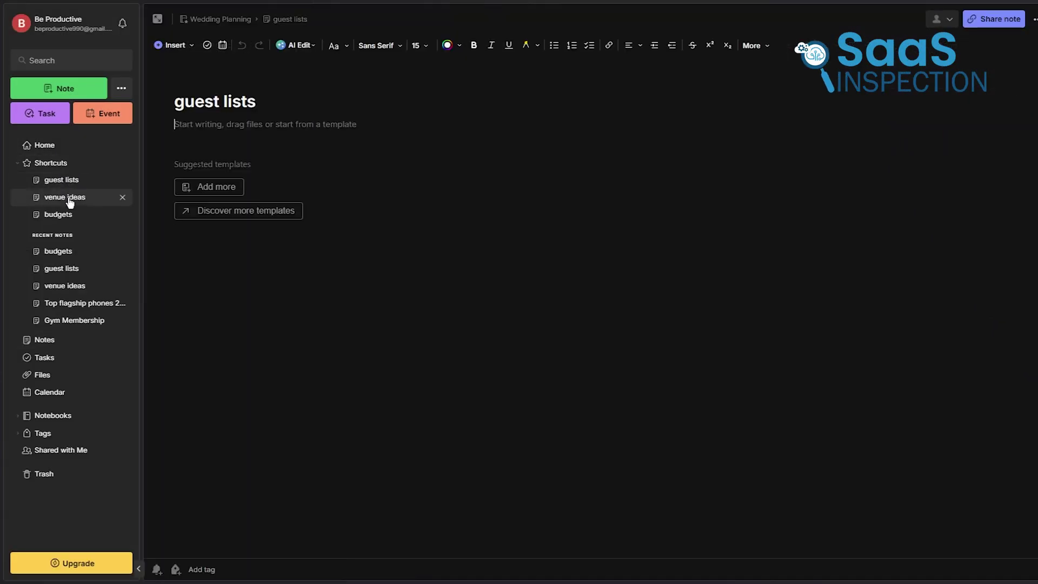
pyautogui.click(70, 197)
pyautogui.click(64, 215)
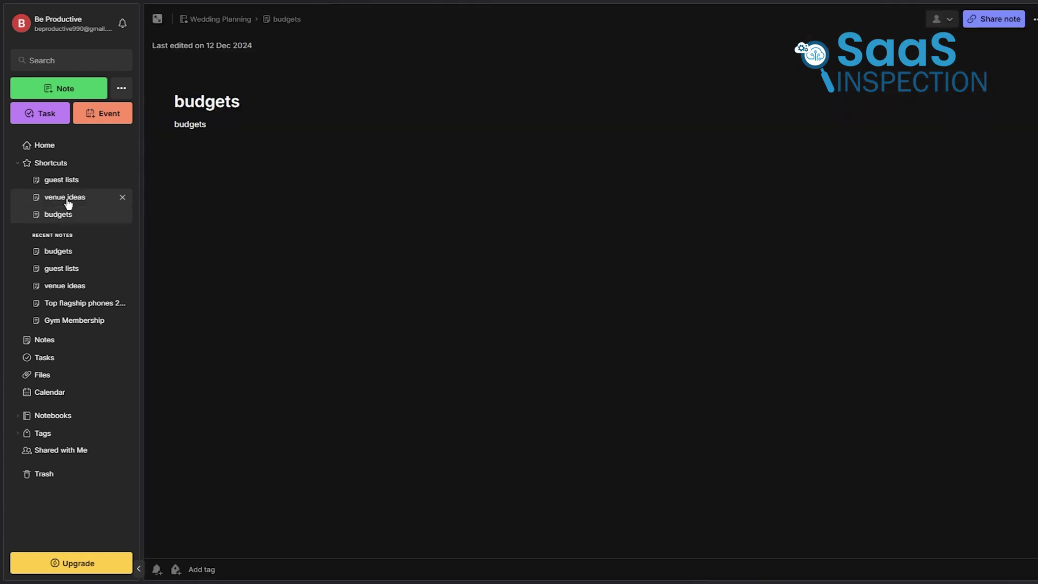
# Reopen venue ideas, then return Home and enter widget customization mode
pyautogui.click(67, 198)
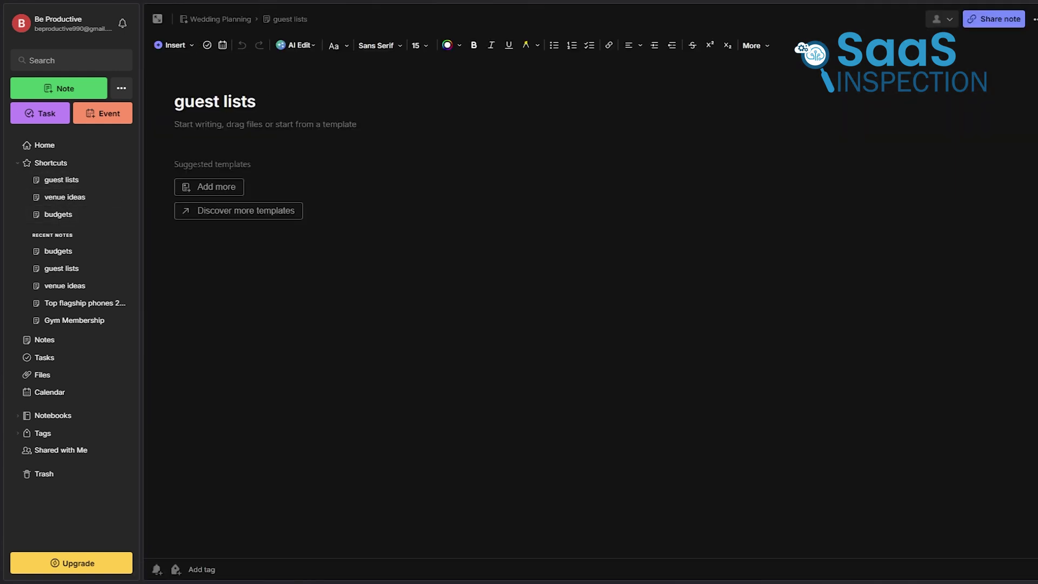
pyautogui.click(53, 148)
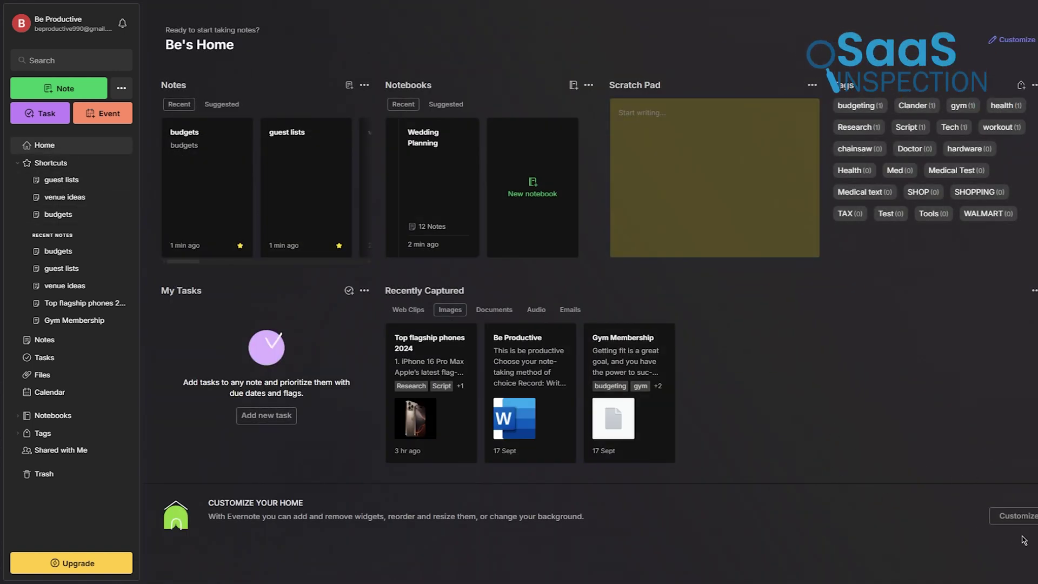
pyautogui.click(1017, 519)
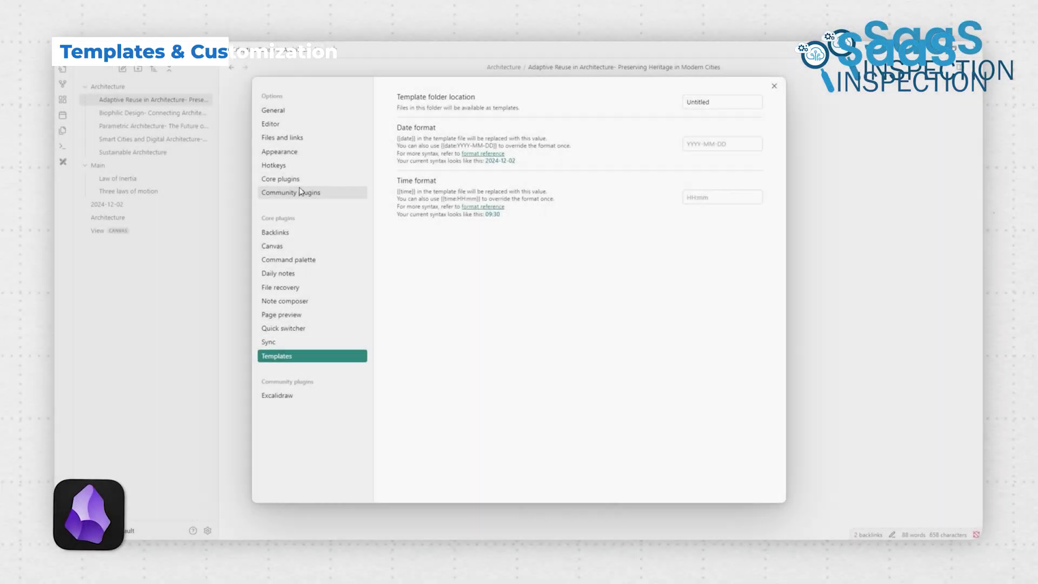
# Browse the community plugins, then drag the 2023-08-10 card from Script to Production
pyautogui.click(319, 194)
pyautogui.click(747, 133)
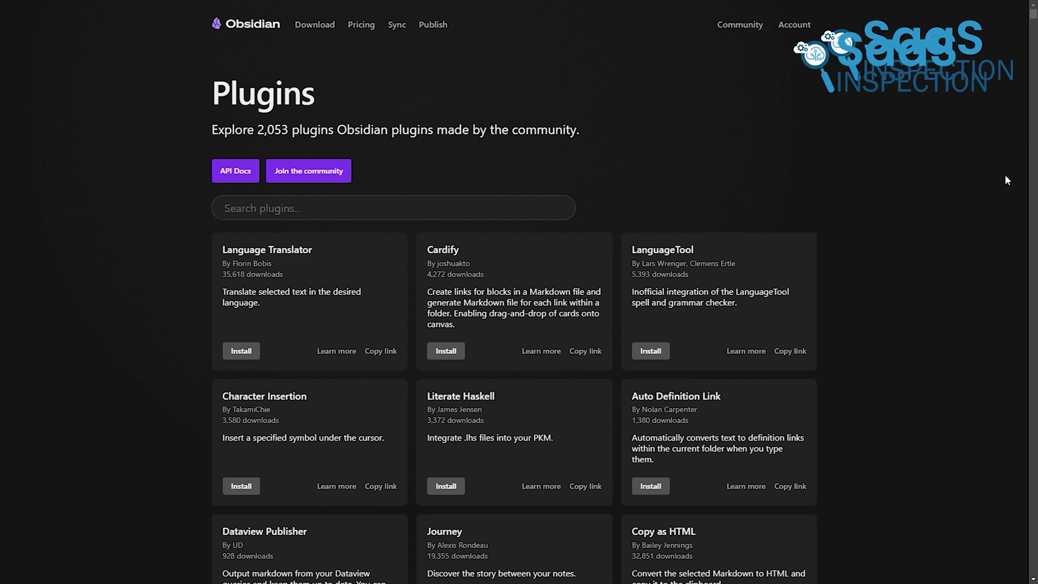
pyautogui.scroll(-3, 954, 178)
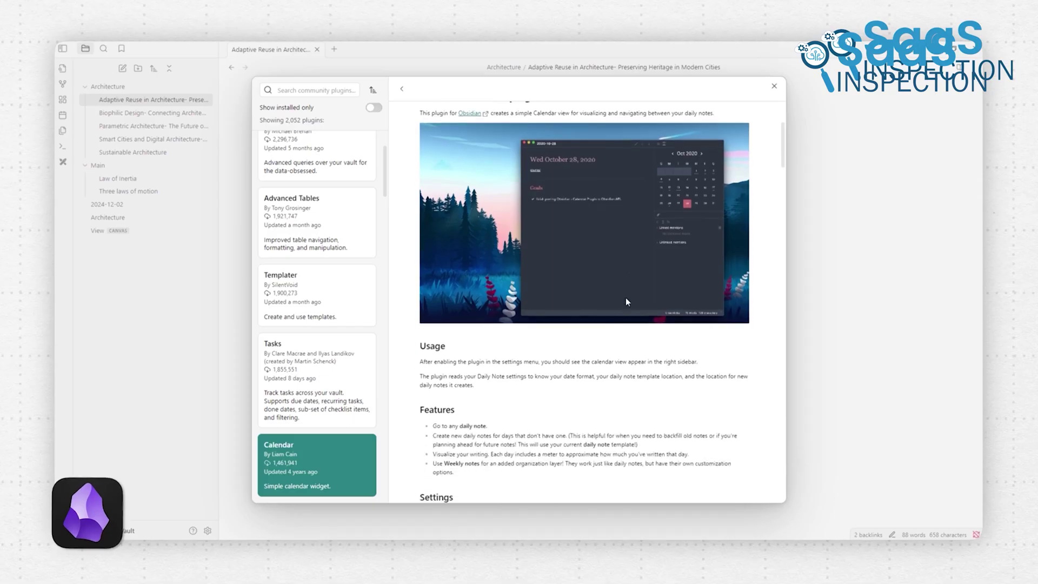
pyautogui.scroll(-6, 625, 300)
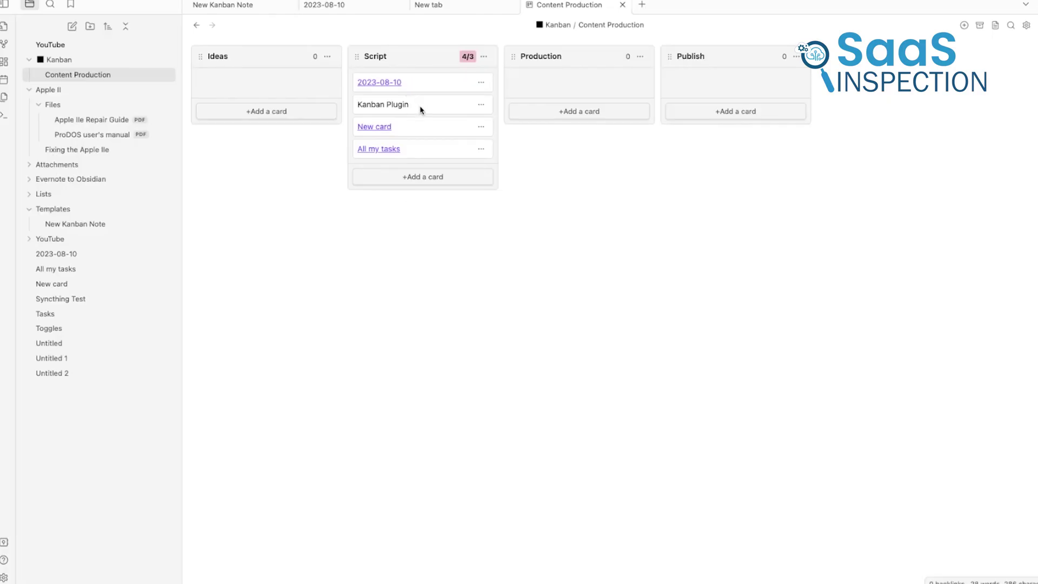
pyautogui.moveTo(424, 84); pyautogui.dragTo(562, 86)
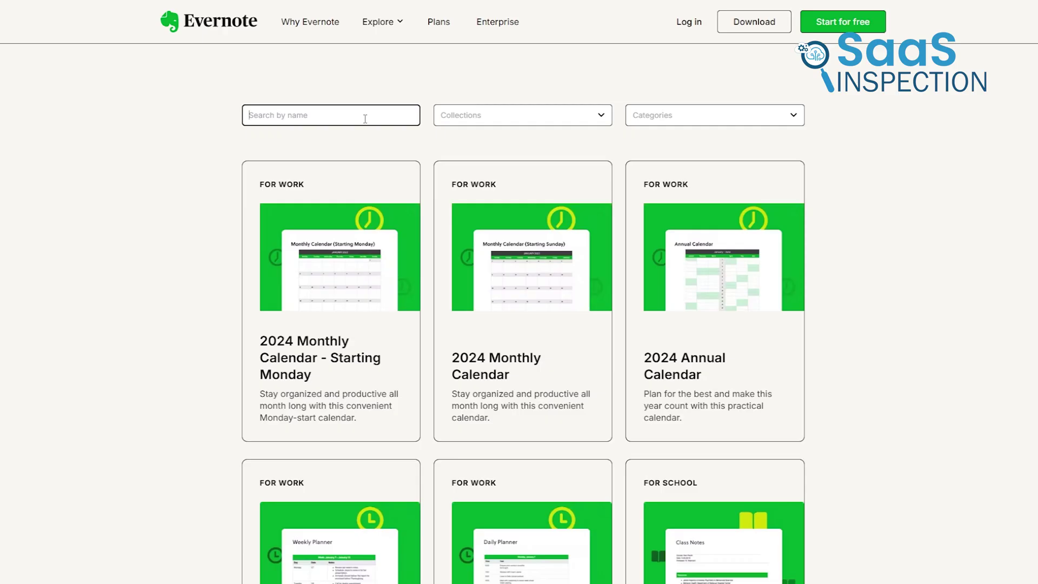
# Search templates for 'Gratitude journal' and scroll down the Gratitude Journal template page
pyautogui.write('Gratitude journal')
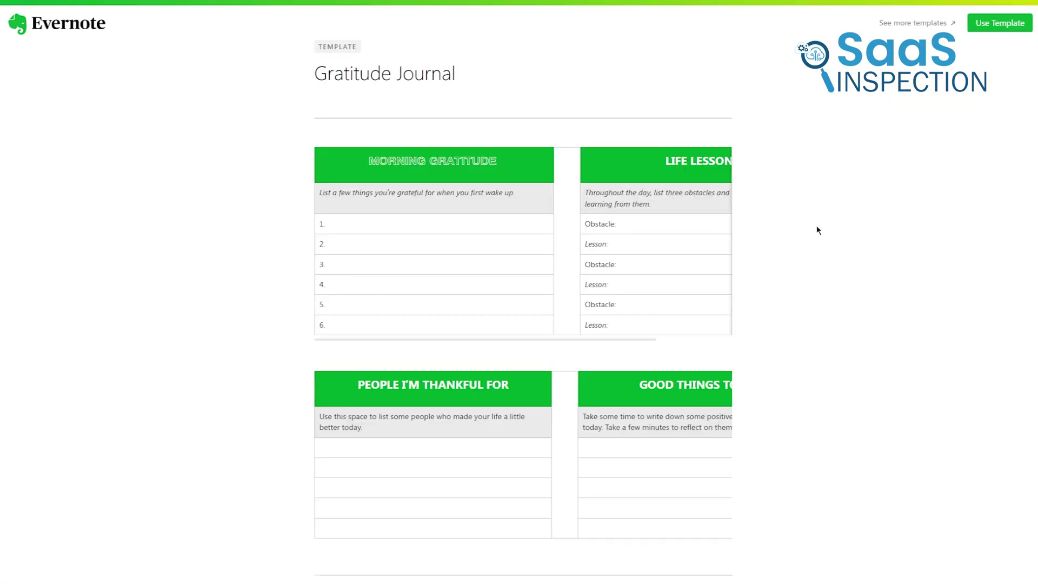
pyautogui.scroll(-3, 941, 179)
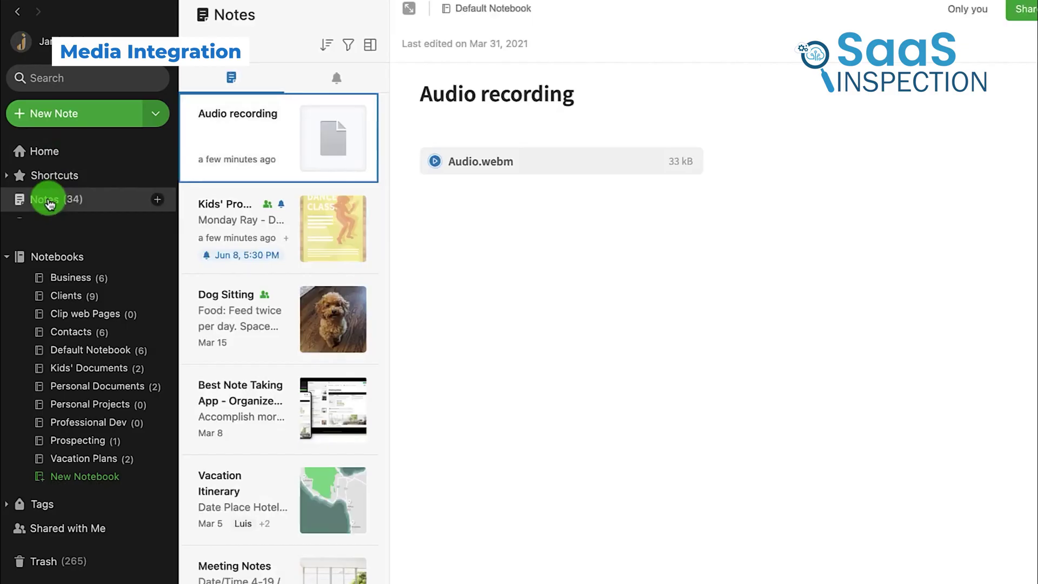
# Play the Audio.webm attachment, then open the Insert dropdown in the budgets note
pyautogui.click(434, 161)
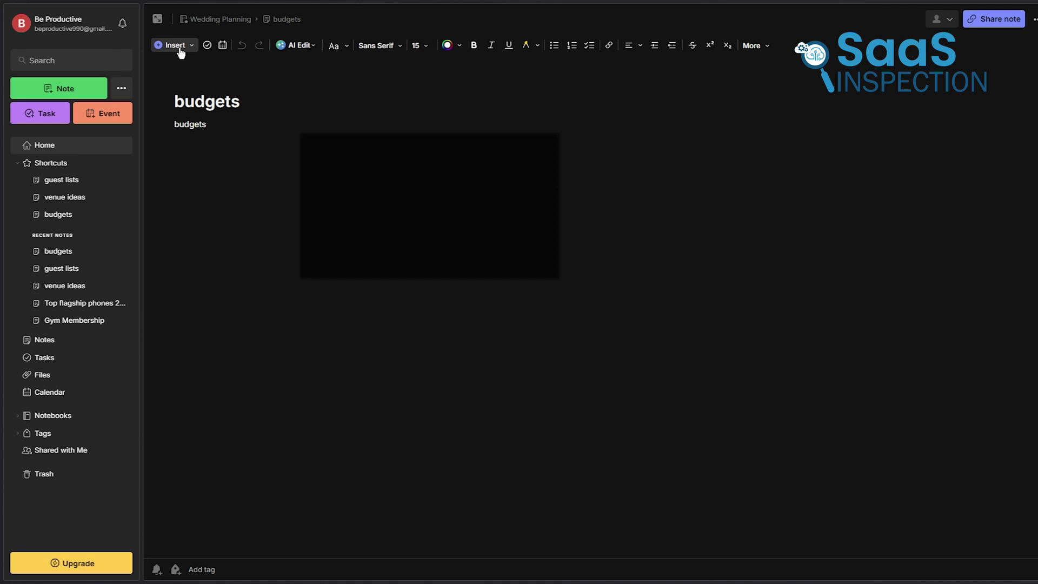
pyautogui.click(174, 46)
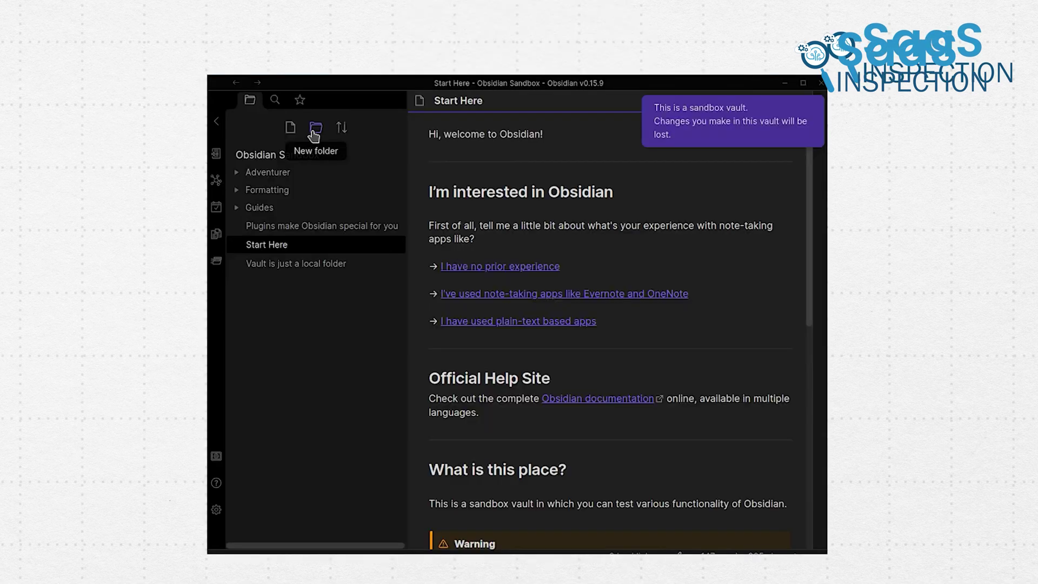
# Create a folder named 'test', then paste the meme image onto the PhdScope canvas and reposition it
pyautogui.click(314, 135)
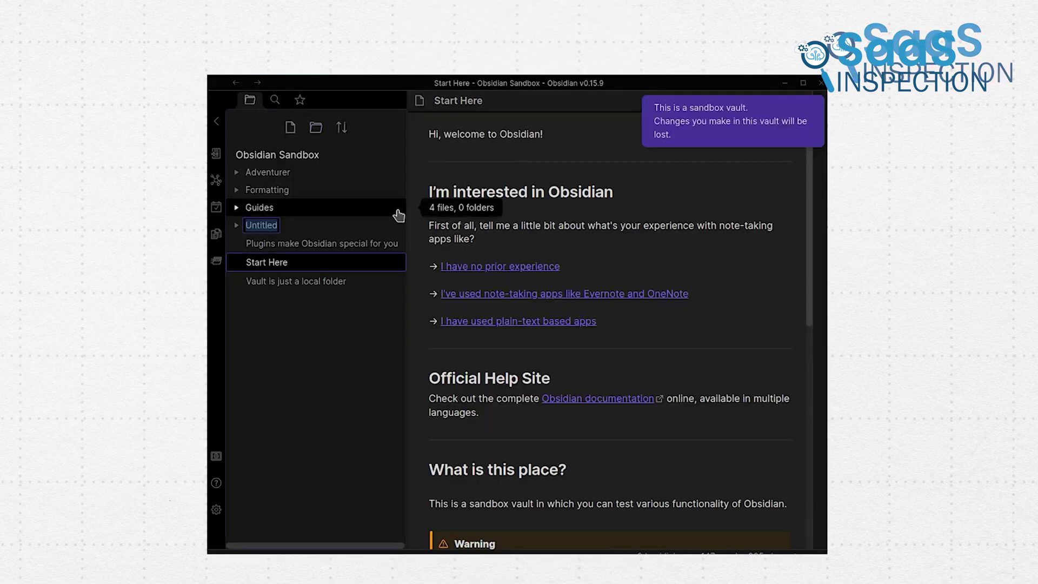
pyautogui.write('test')
pyautogui.press('Return')
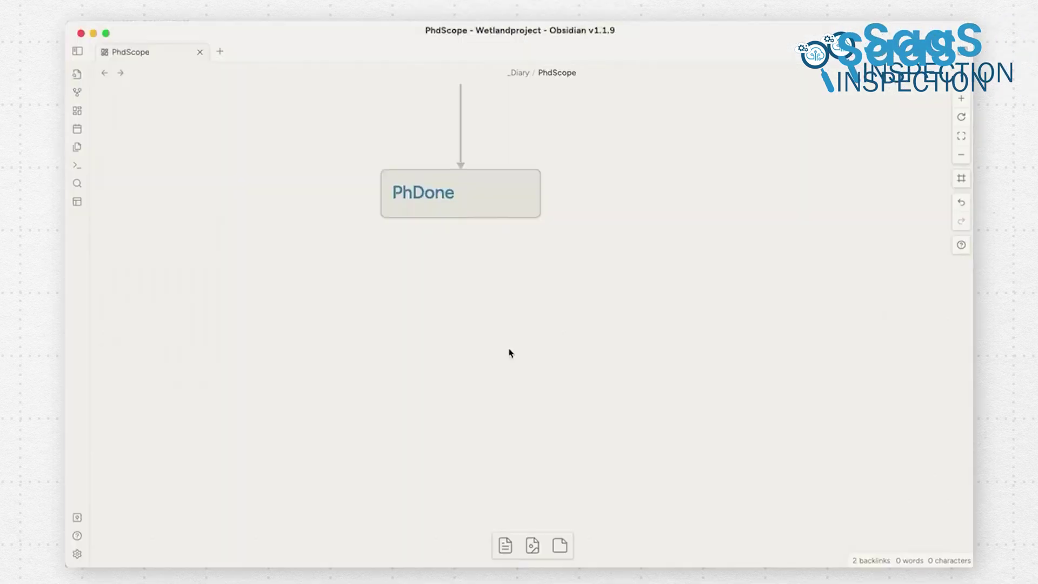
pyautogui.hotkey('ctrl', 'v')
pyautogui.moveTo(665, 362); pyautogui.dragTo(494, 273)
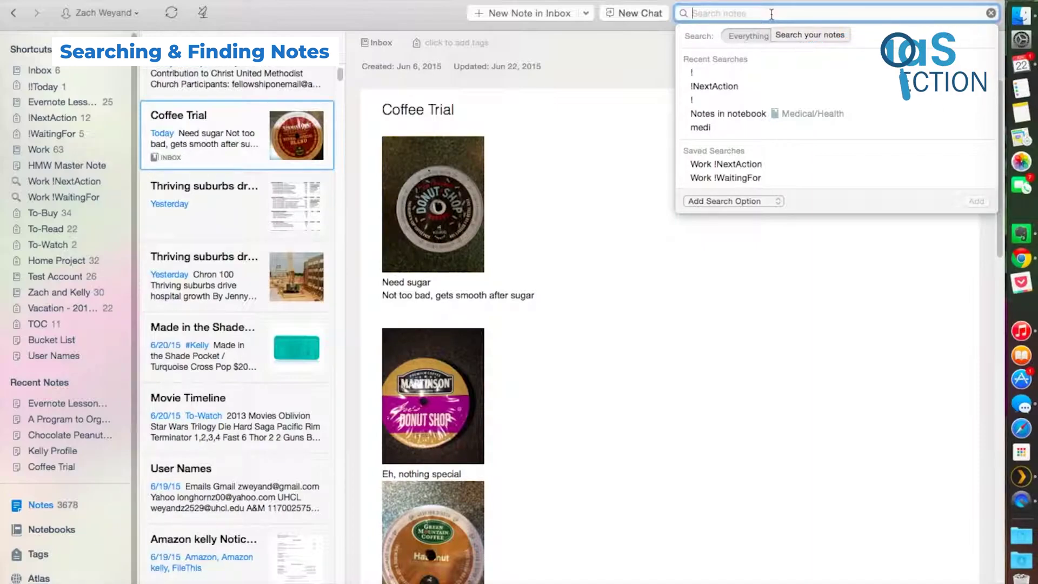
# Scroll the 'Searching in Evernote' note's highlighted 'search' matches, then open the text colour choices
pyautogui.write('!')
pyautogui.press('BackSpace')
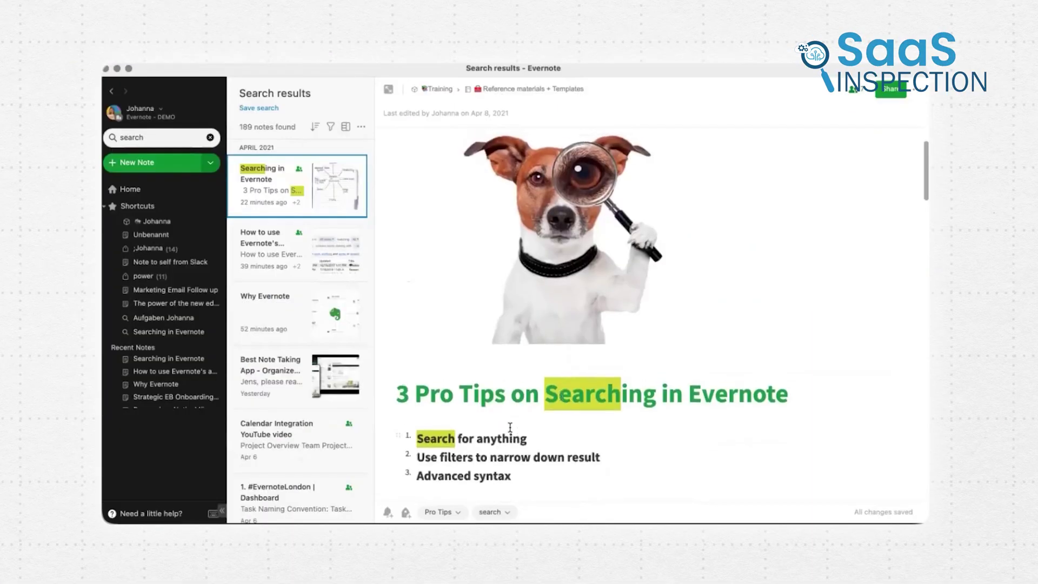
pyautogui.scroll(-5, 510, 428)
pyautogui.scroll(-3, 511, 427)
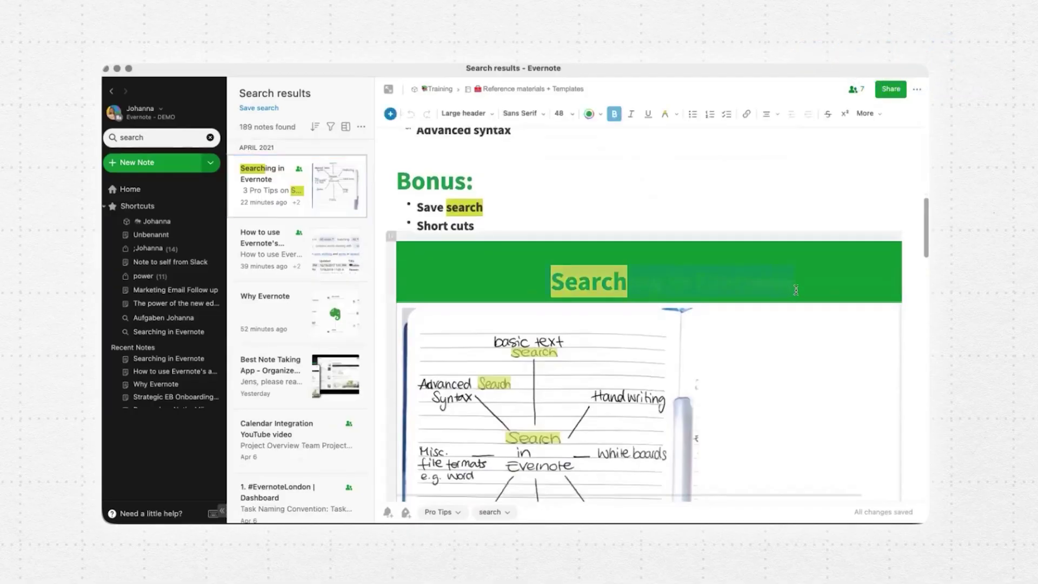
pyautogui.click(590, 115)
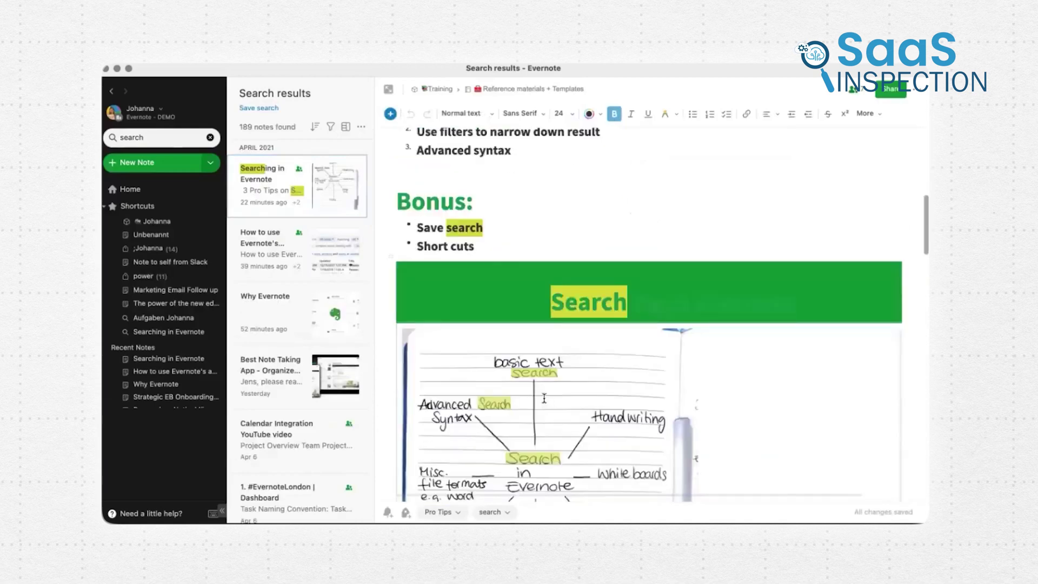
pyautogui.scroll(-3, 544, 398)
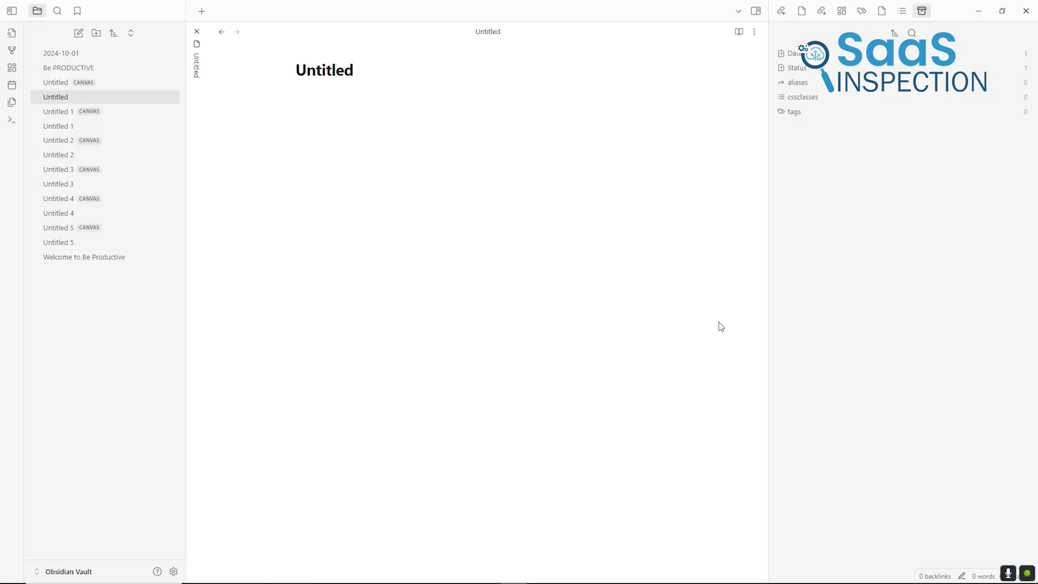
# Add a Dates file property to the Untitled note via the 'prop' command
pyautogui.hotkey('ctrl', 'p')
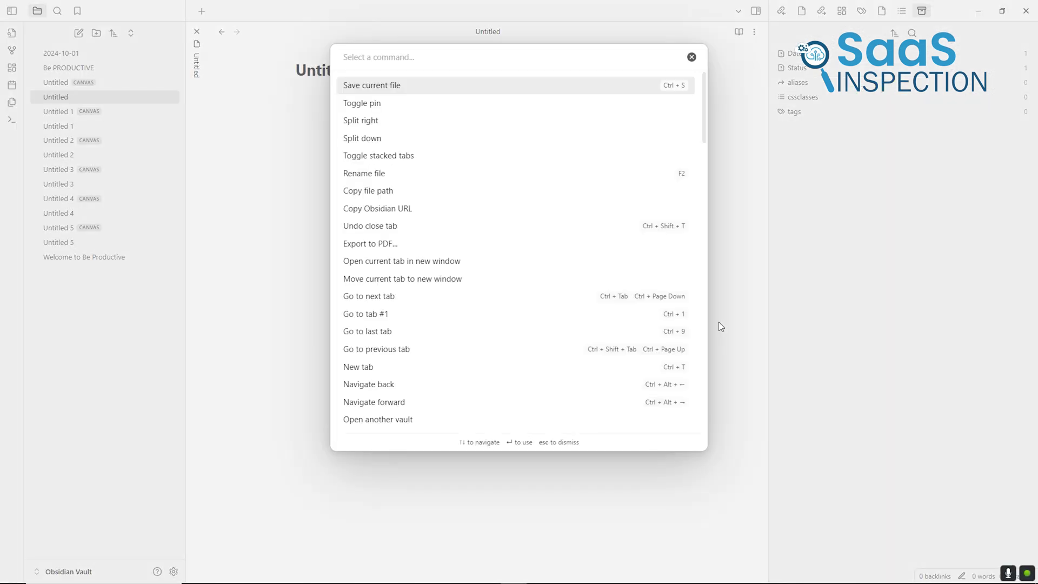
pyautogui.write('prop')
pyautogui.press('Down')
pyautogui.press('Down')
pyautogui.press('Down')
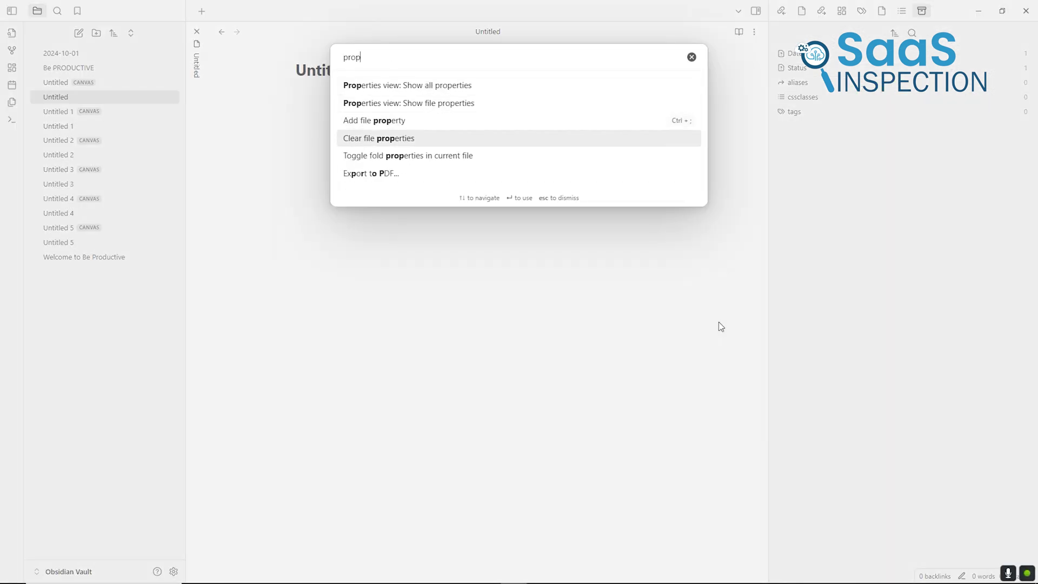
pyautogui.press('Down')
pyautogui.press('Up')
pyautogui.press('Up')
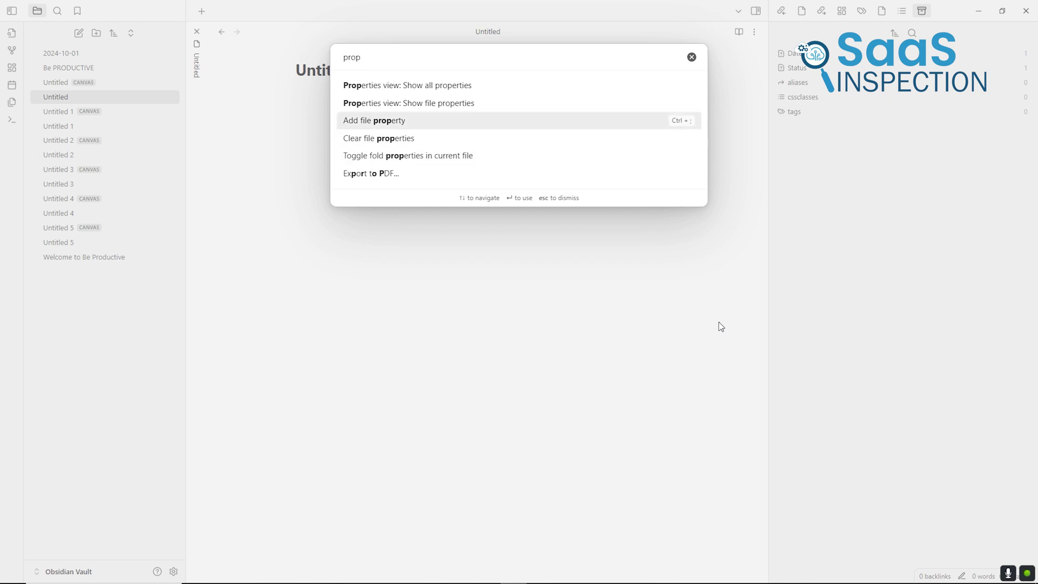
pyautogui.press('Return')
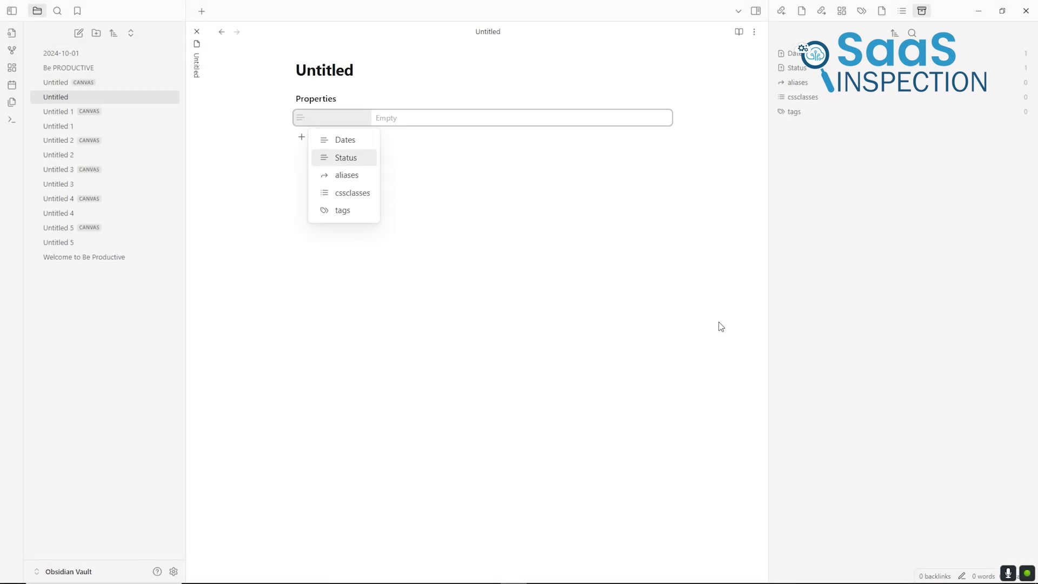
pyautogui.press('Return')
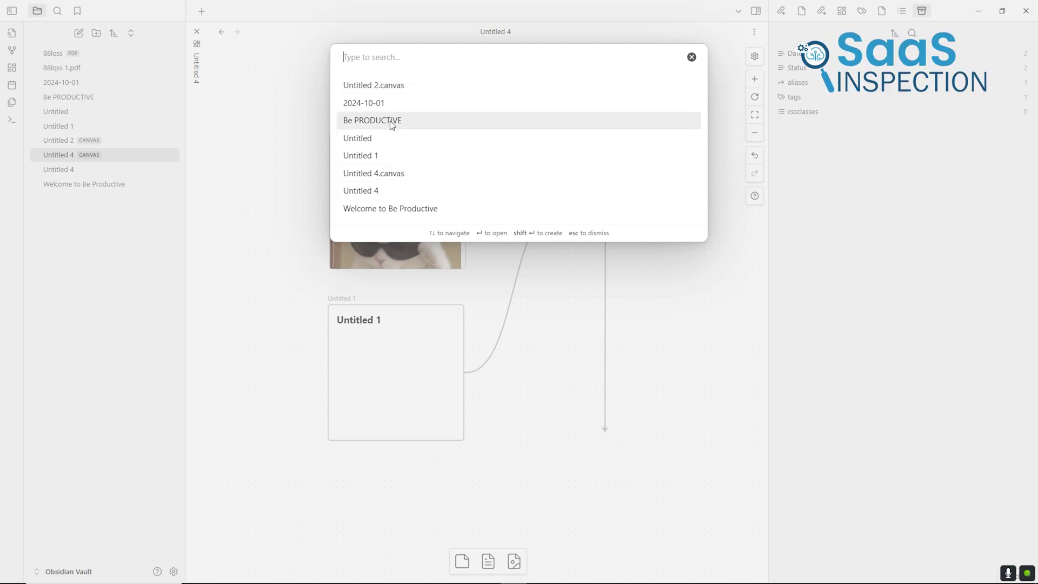
# Insert the Be PRODUCTIVE note as a card on the Untitled 4 canvas
pyautogui.click(395, 122)
pyautogui.scroll(-3, 508, 339)
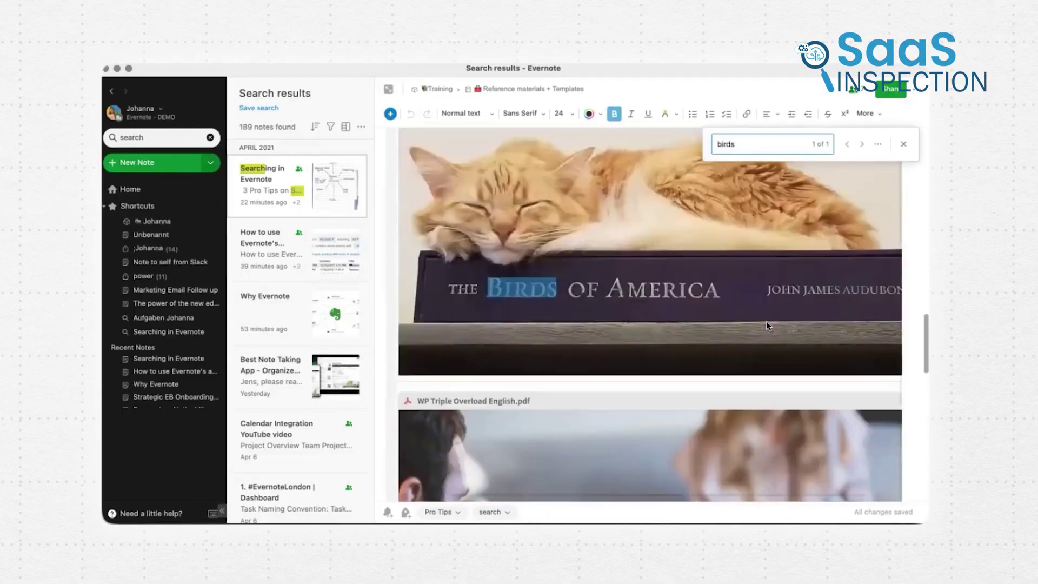
pyautogui.scroll(3, 767, 324)
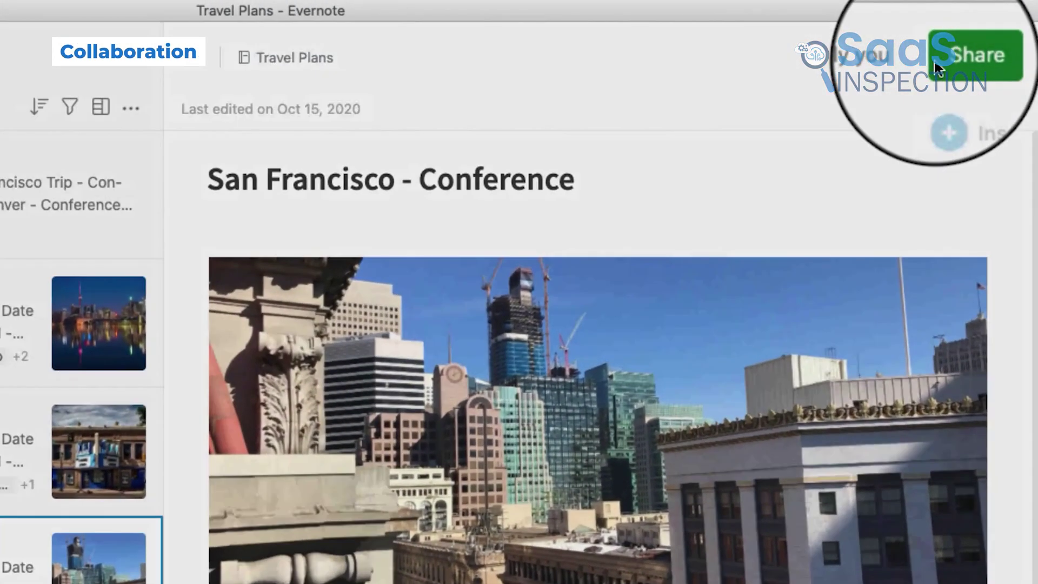
# Invite a colleague's e-mail with Can edit permission to the San Francisco - Conference note
pyautogui.click(938, 69)
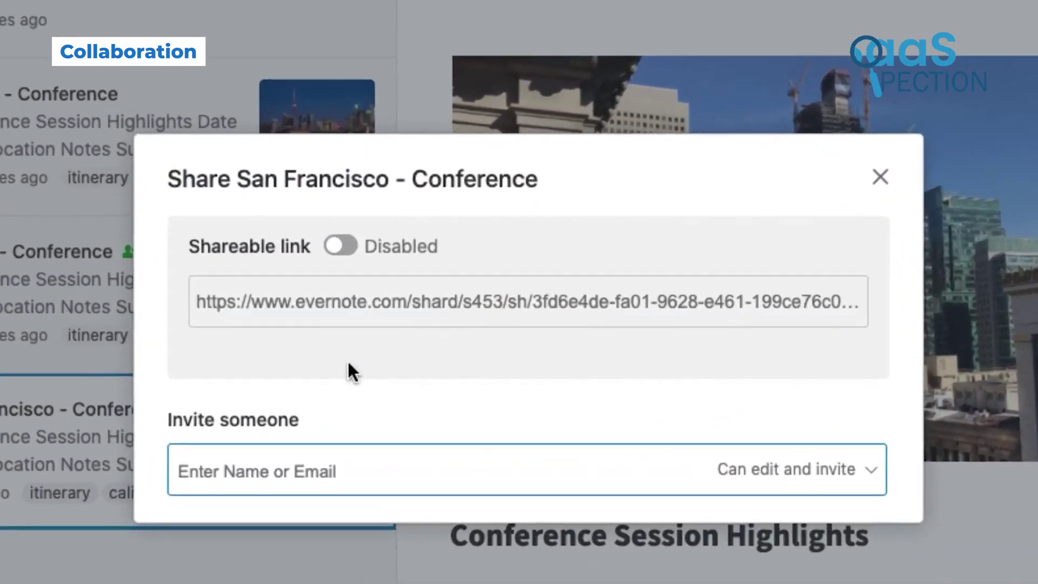
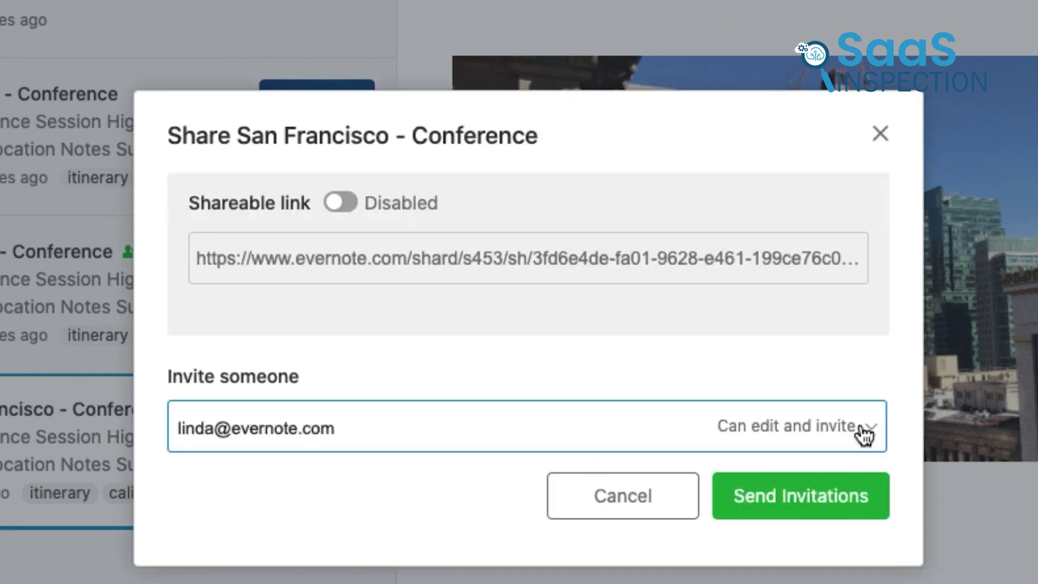
pyautogui.click(863, 432)
pyautogui.click(698, 526)
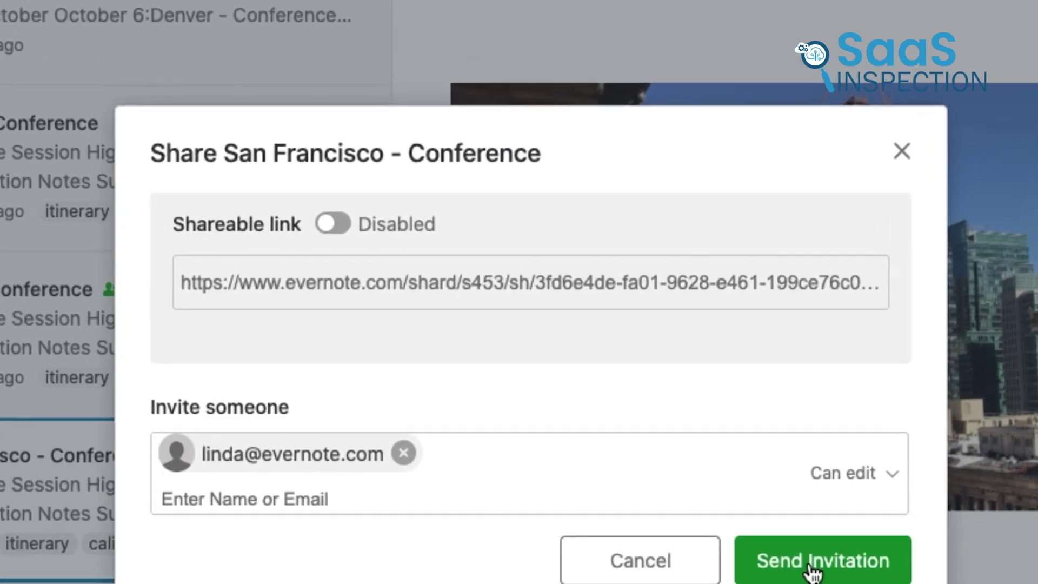
pyautogui.click(796, 520)
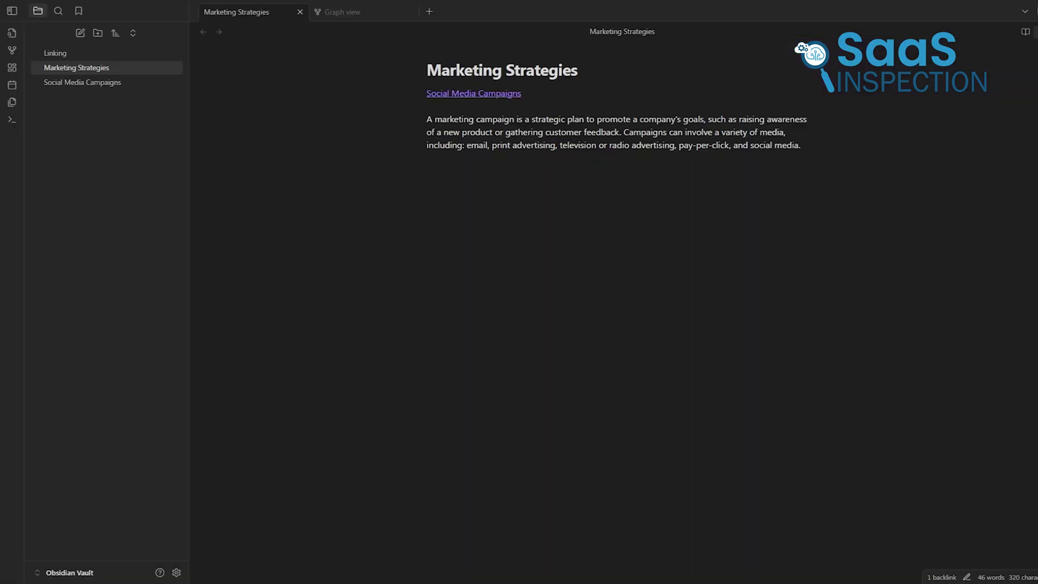
# Export the Marketing Strategies note to PDF with an A4 page size
pyautogui.click(1034, 32)
pyautogui.click(973, 213)
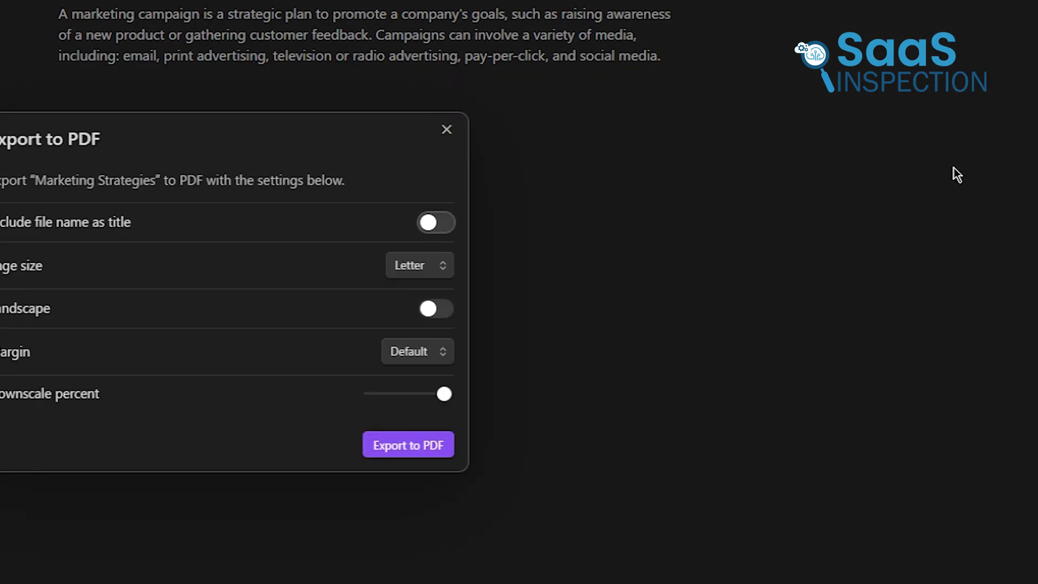
pyautogui.click(694, 267)
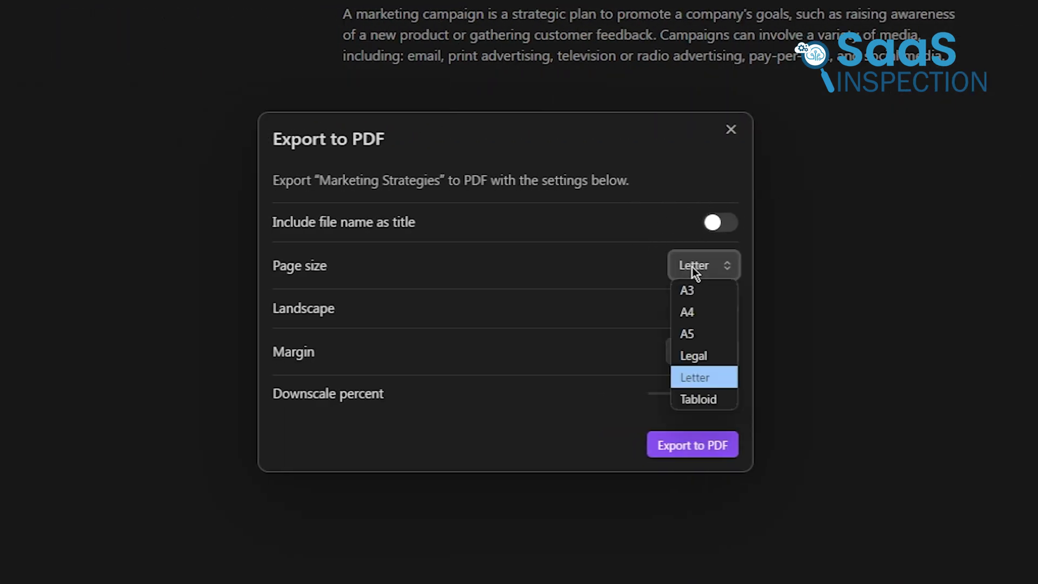
pyautogui.click(696, 311)
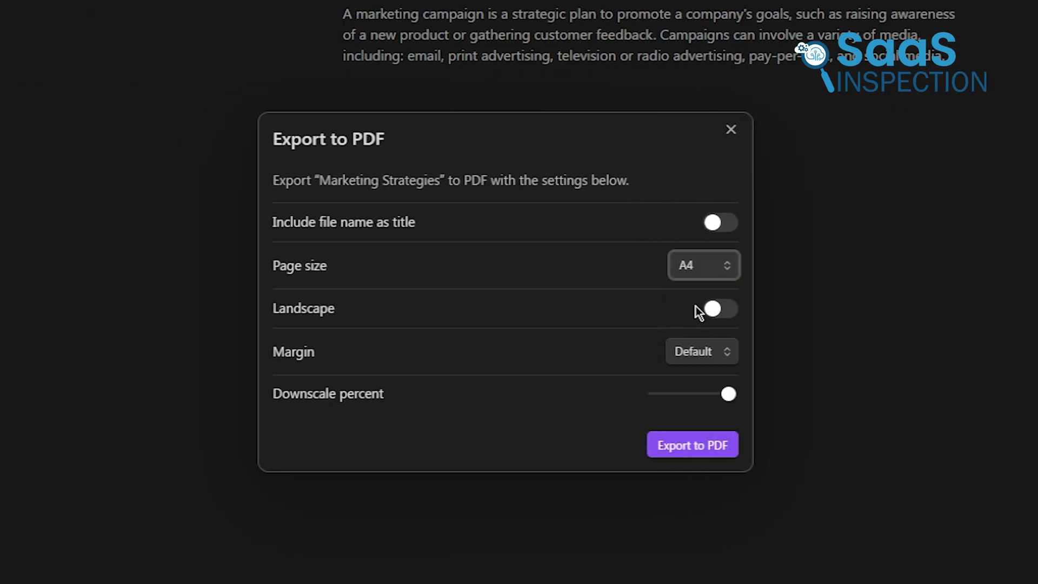
pyautogui.click(709, 446)
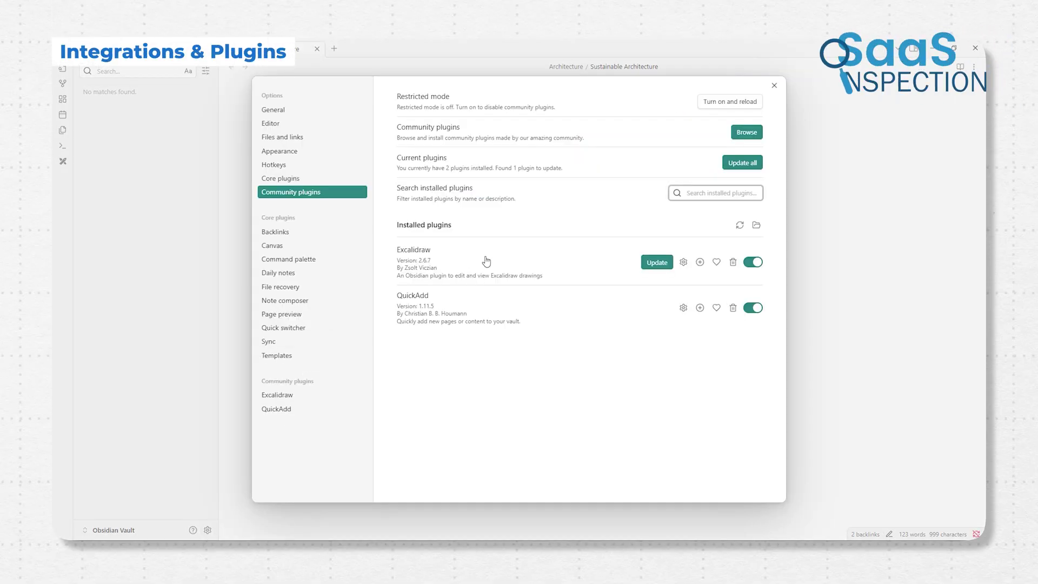
# Search the plugin catalogue for 'Task' and view the Tasks, Dataview and Advanced Tables pages
pyautogui.click(747, 132)
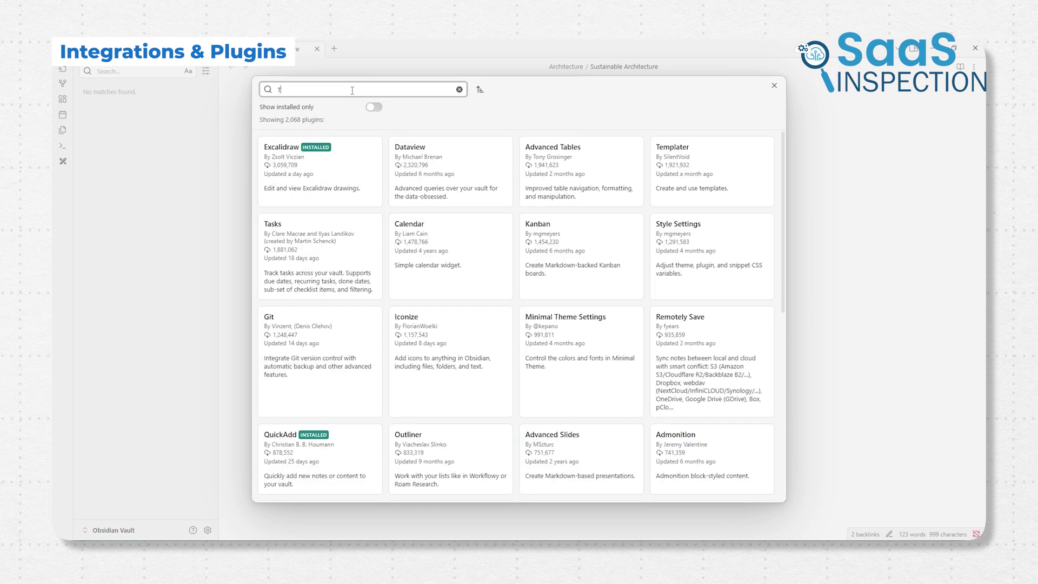
pyautogui.write('Task')
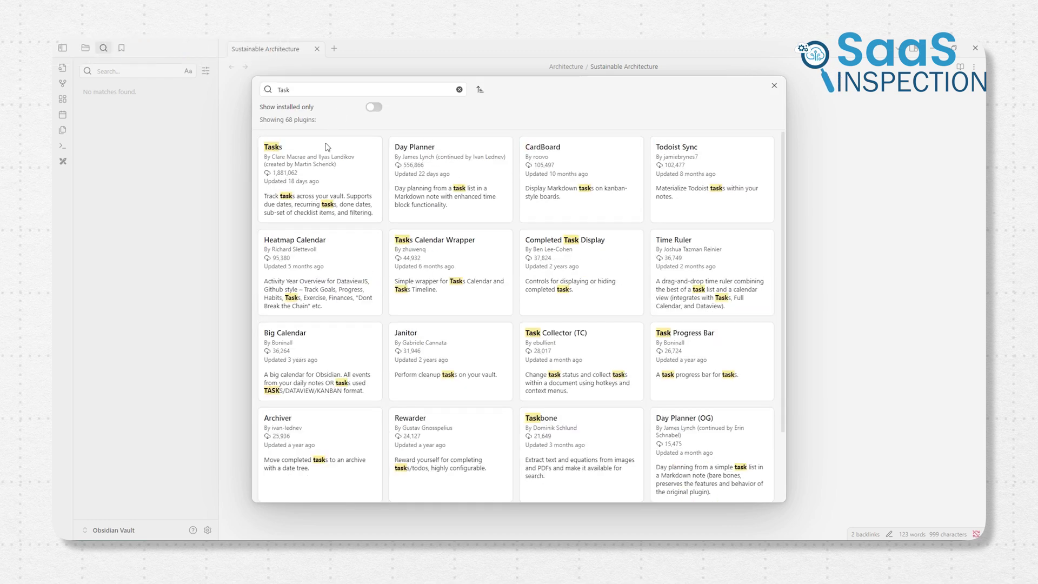
pyautogui.click(326, 145)
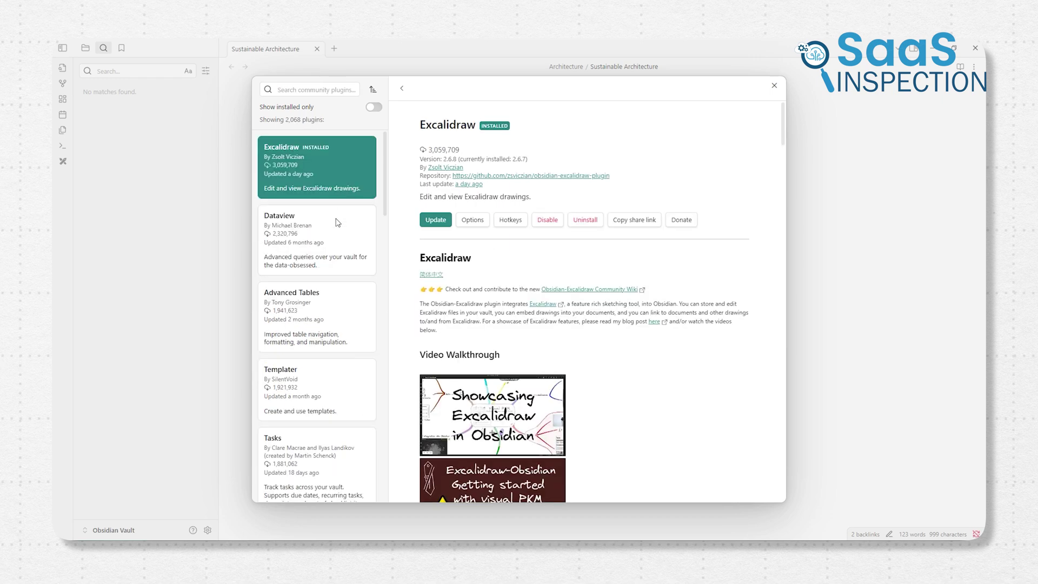
pyautogui.click(329, 238)
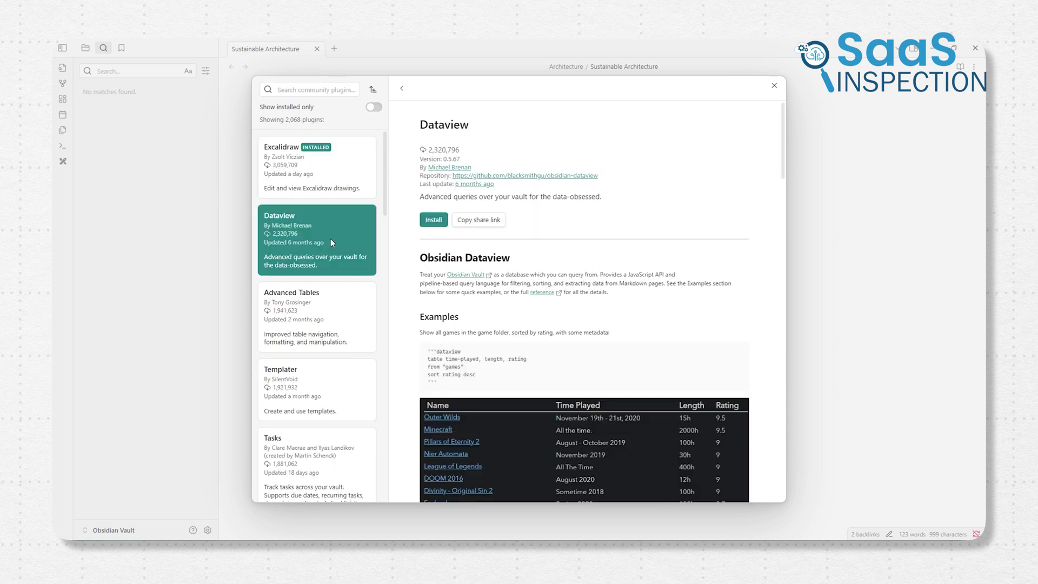
pyautogui.click(317, 317)
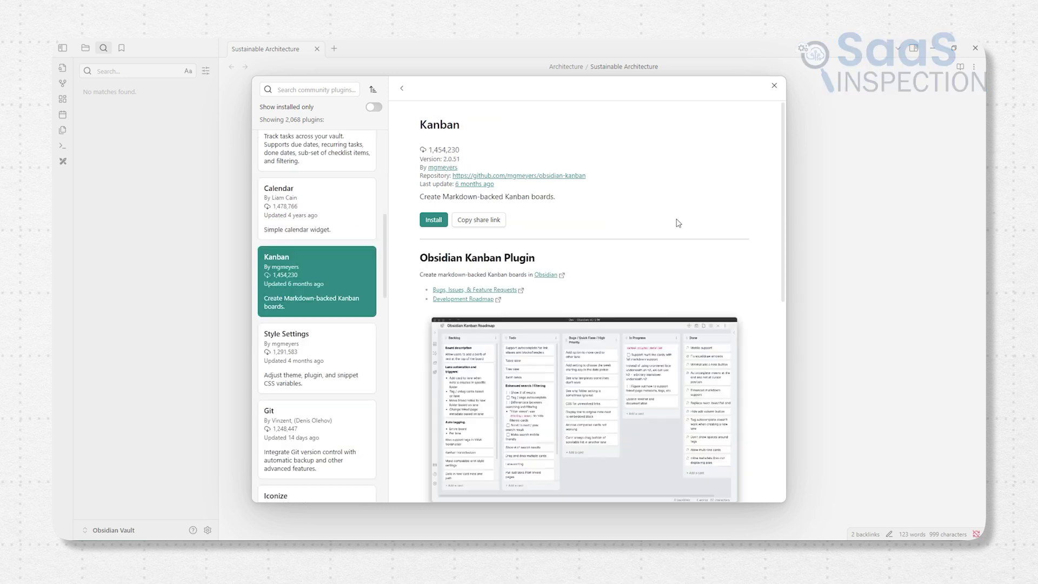
pyautogui.scroll(-4, 676, 223)
pyautogui.scroll(-4, 675, 236)
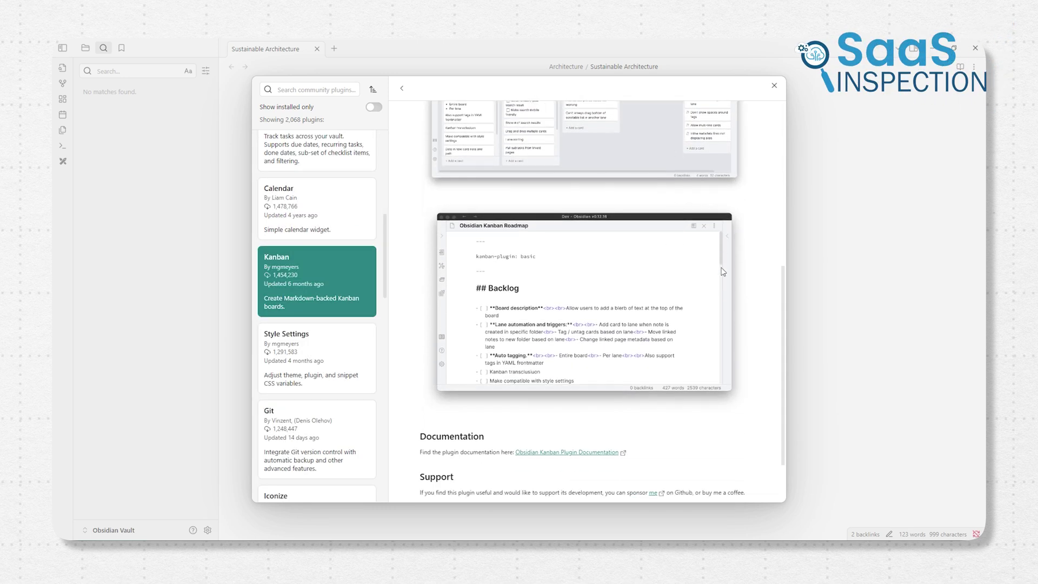
pyautogui.scroll(-1, 715, 269)
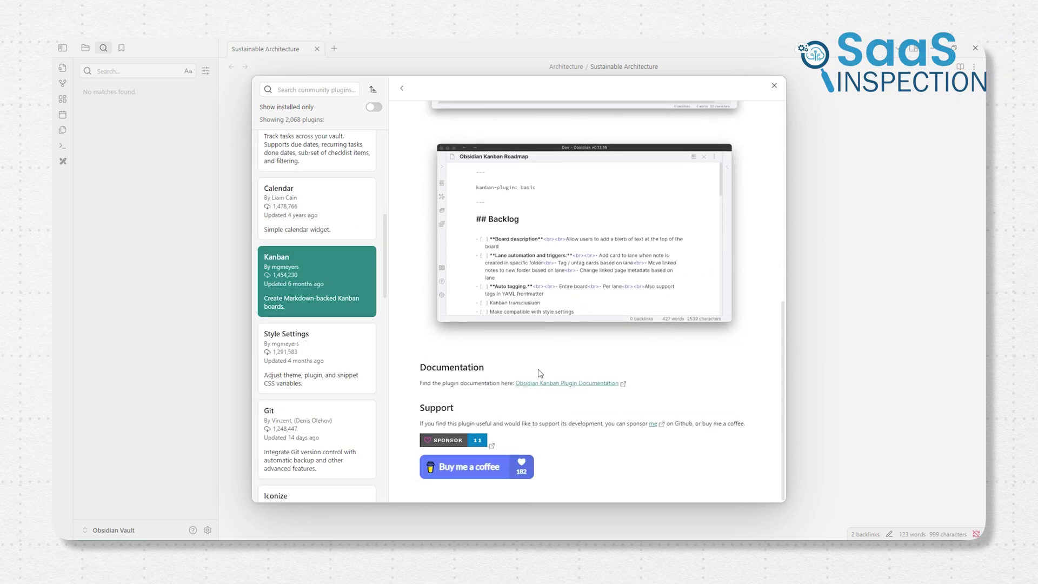
pyautogui.scroll(6, 539, 373)
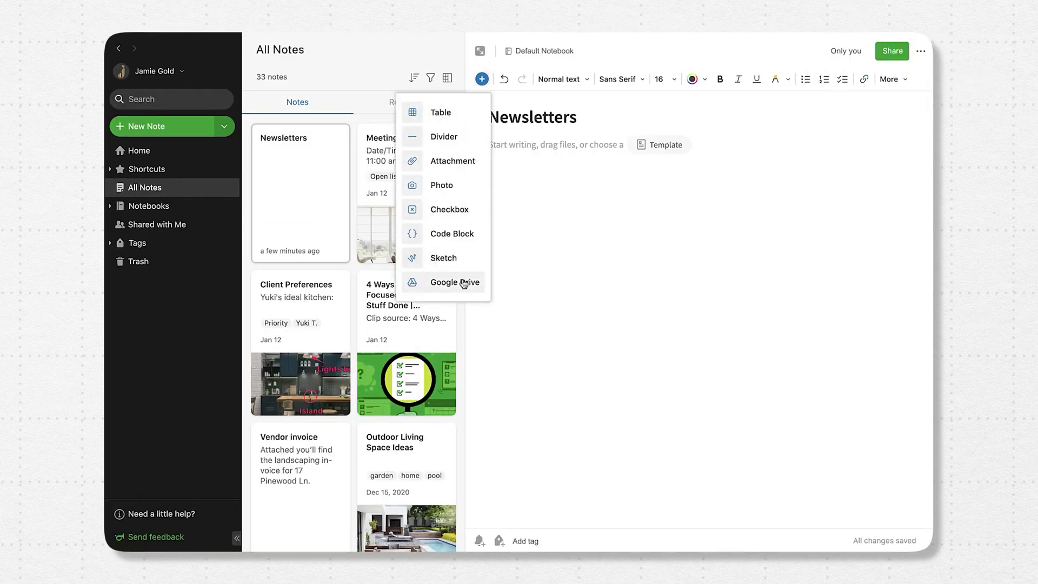
# Embed the Newsletter and Contact Information Google Drive files into the Newsletters note
pyautogui.click(464, 283)
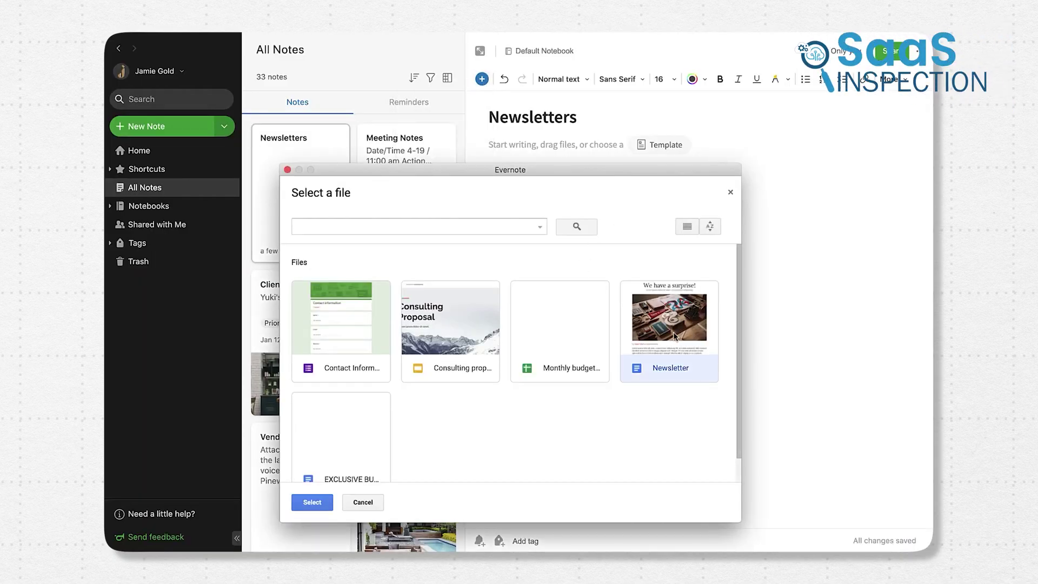
pyautogui.click(312, 503)
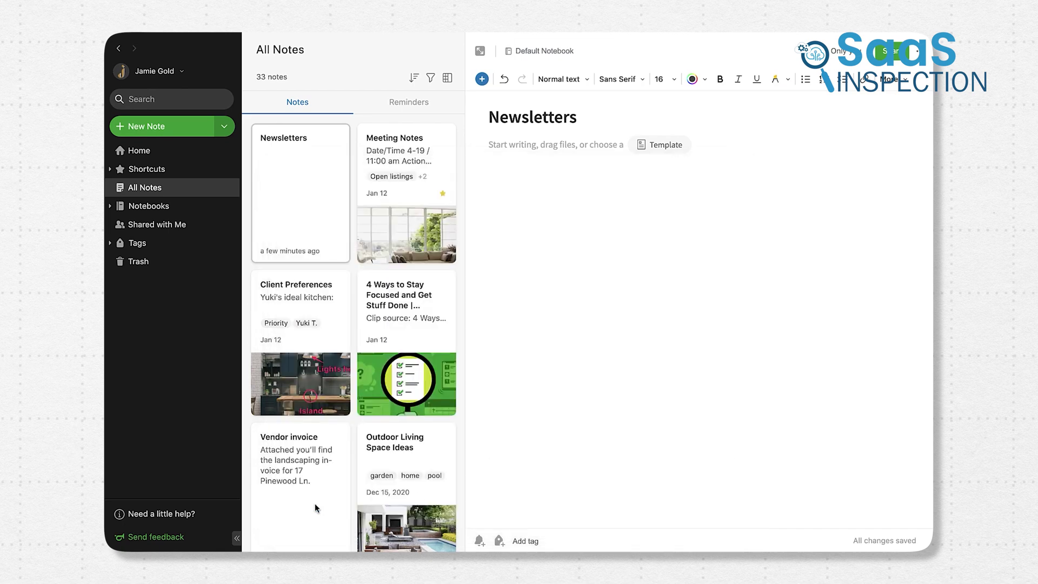
pyautogui.click(605, 146)
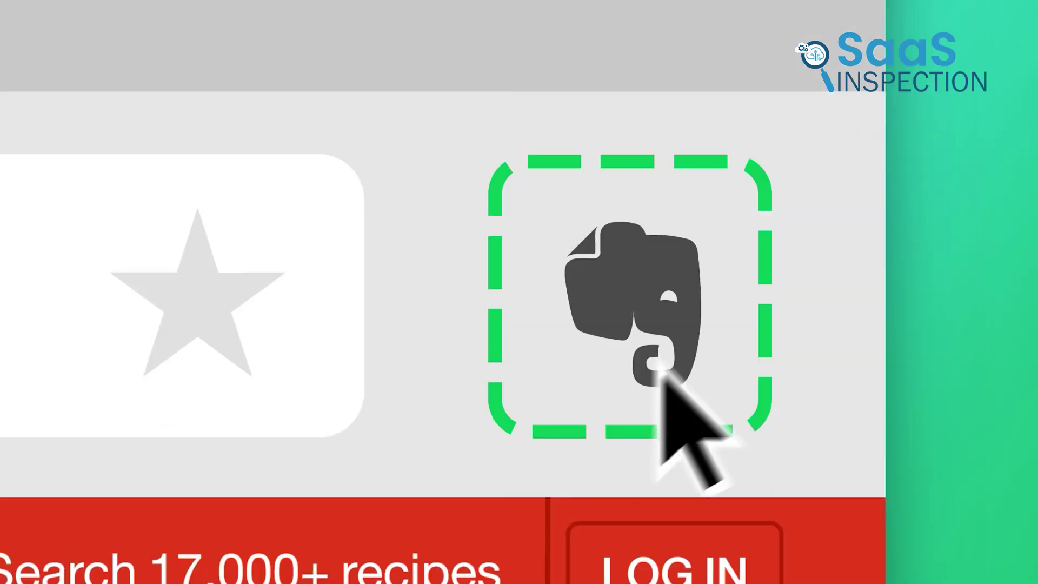
# Clip a screenshot of the Soba Salad ingredients with a 'Substitute?' stamp and save it
pyautogui.click(759, 148)
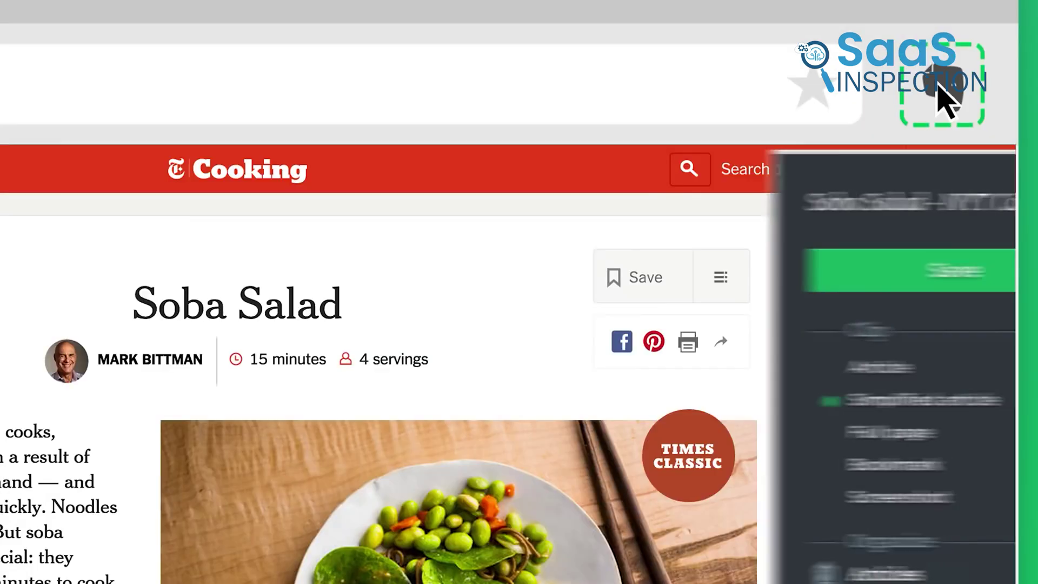
pyautogui.click(785, 497)
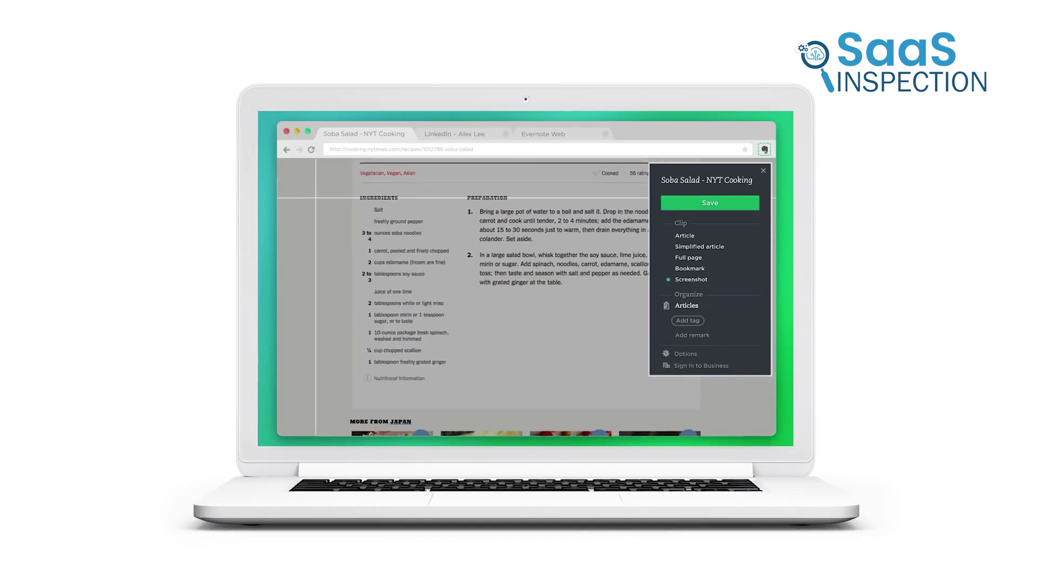
pyautogui.scroll(-1, 335, 205)
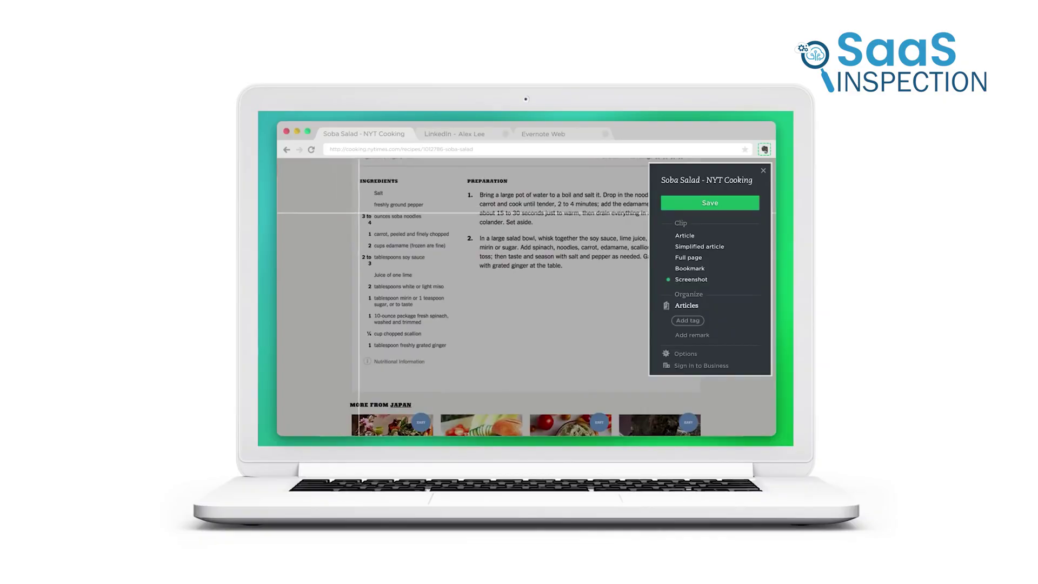
pyautogui.moveTo(359, 212); pyautogui.dragTo(582, 356)
pyautogui.click(467, 287)
pyautogui.write('S')
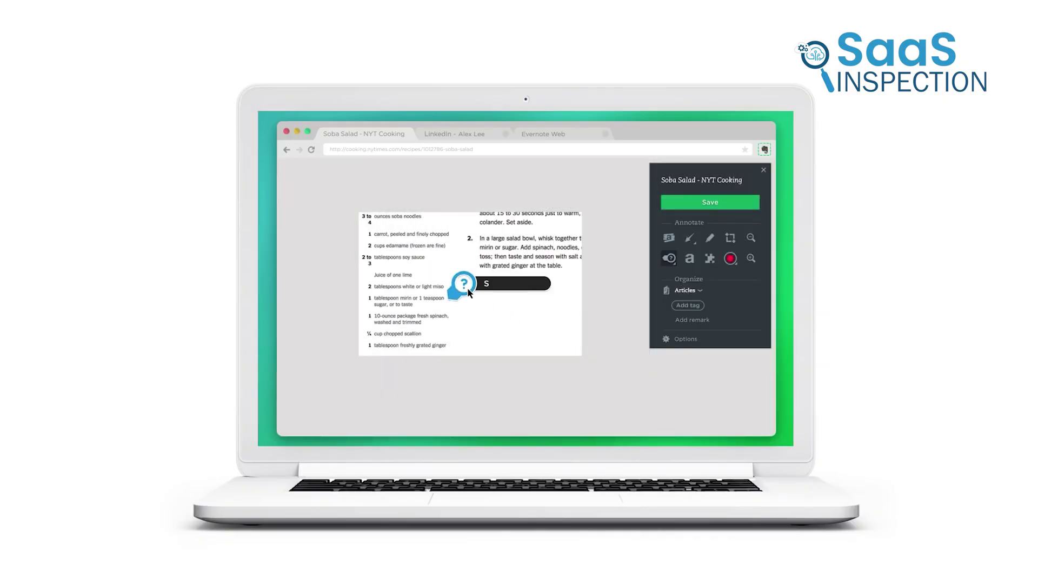
pyautogui.write('ubstitute?')
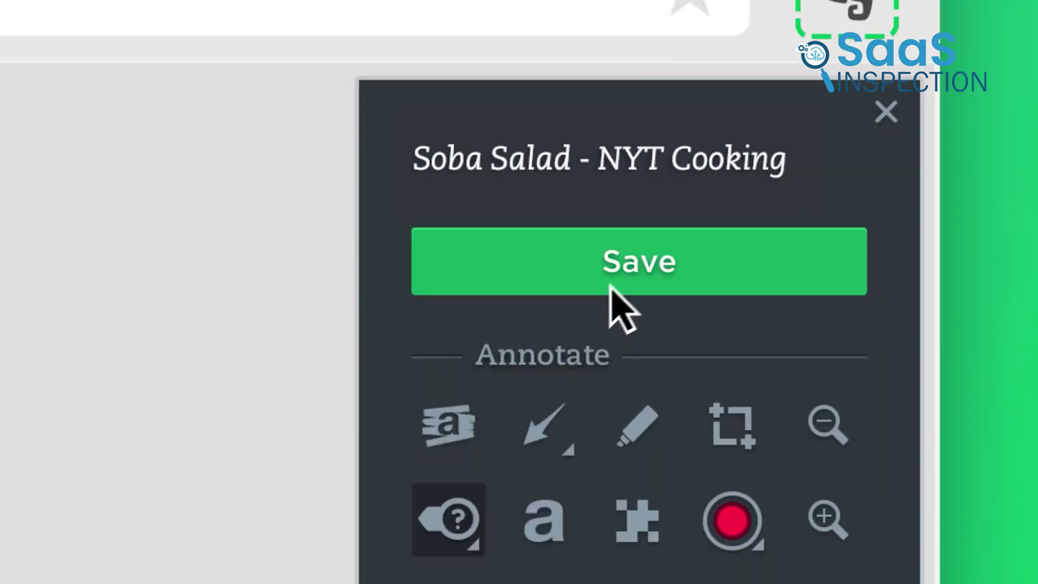
pyautogui.click(705, 206)
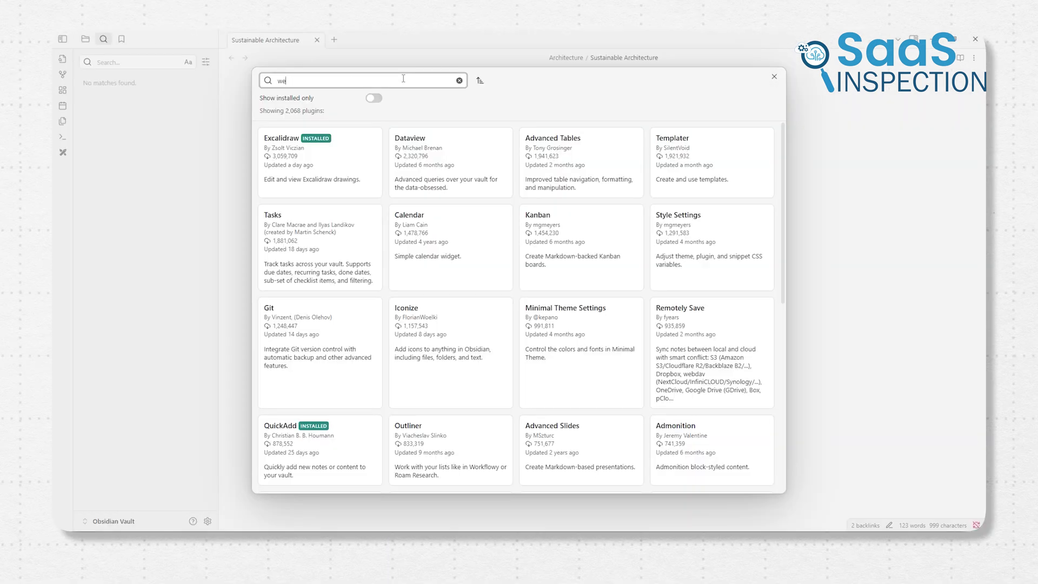
# Search the plugins for 'web clipper' and install the Clipper plugin
pyautogui.write('r')
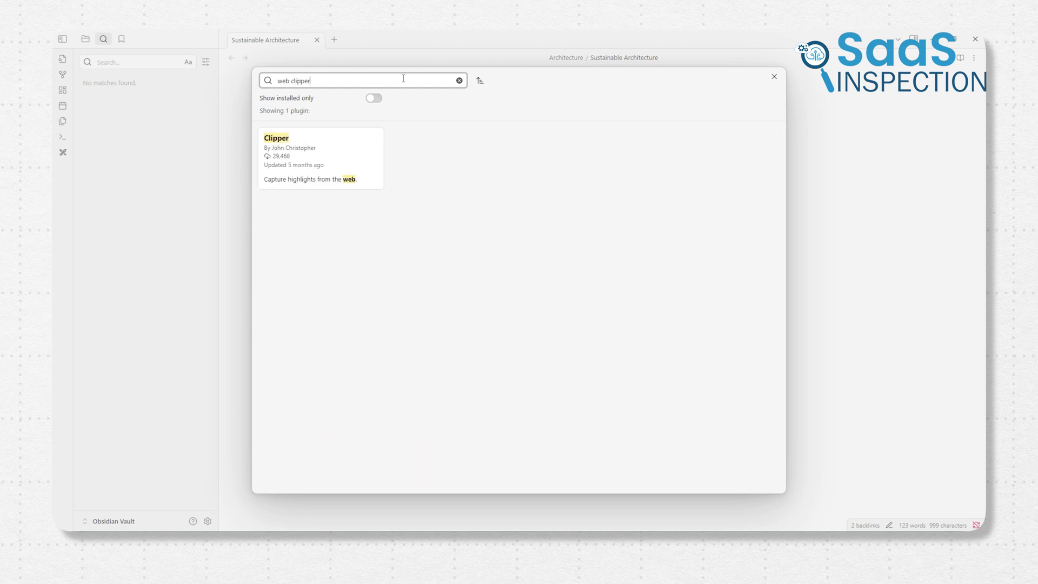
pyautogui.click(356, 166)
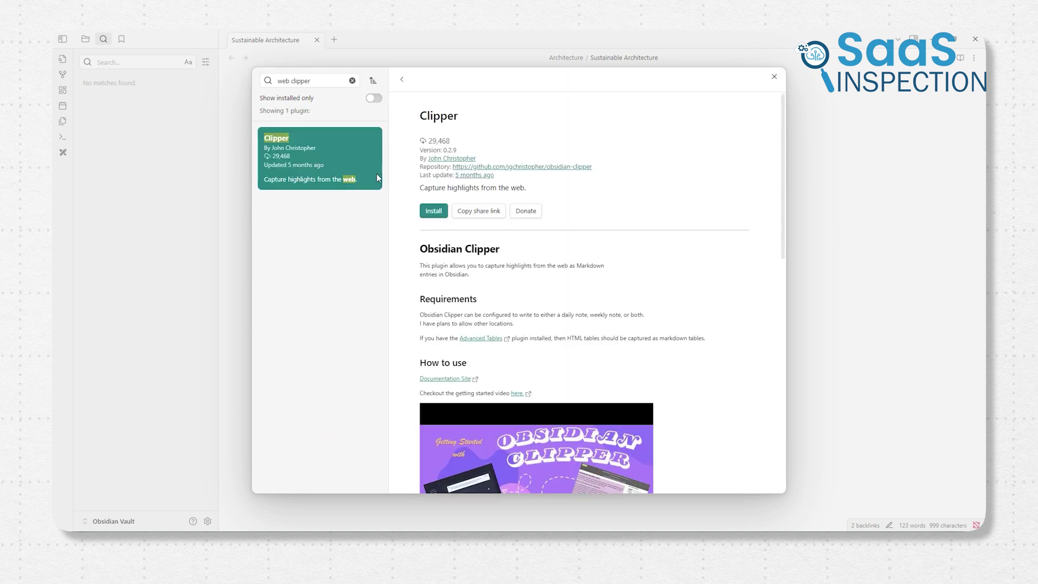
pyautogui.click(433, 211)
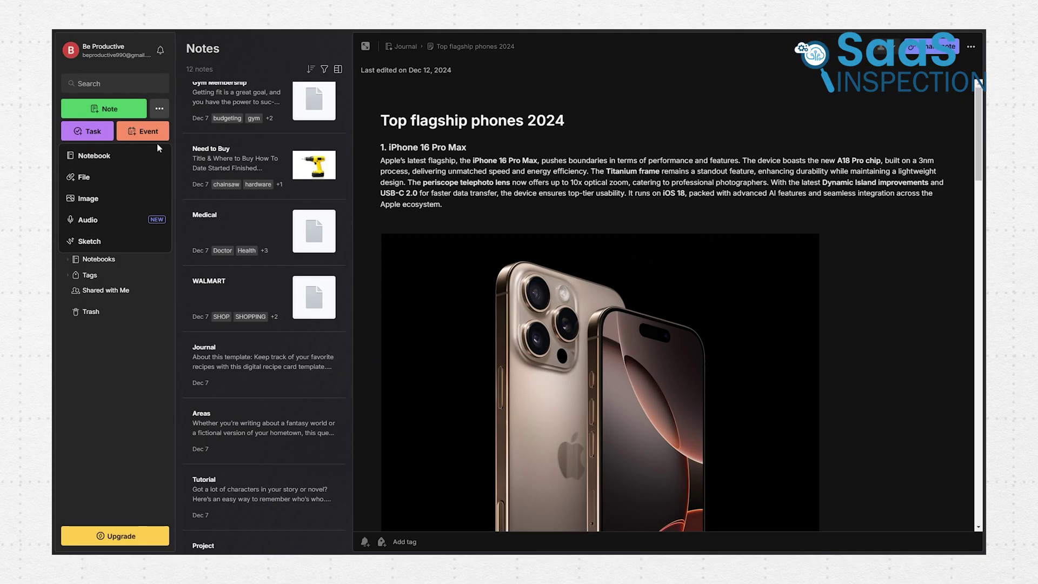
pyautogui.click(595, 193)
pyautogui.scroll(-8, 925, 242)
pyautogui.scroll(-10, 922, 255)
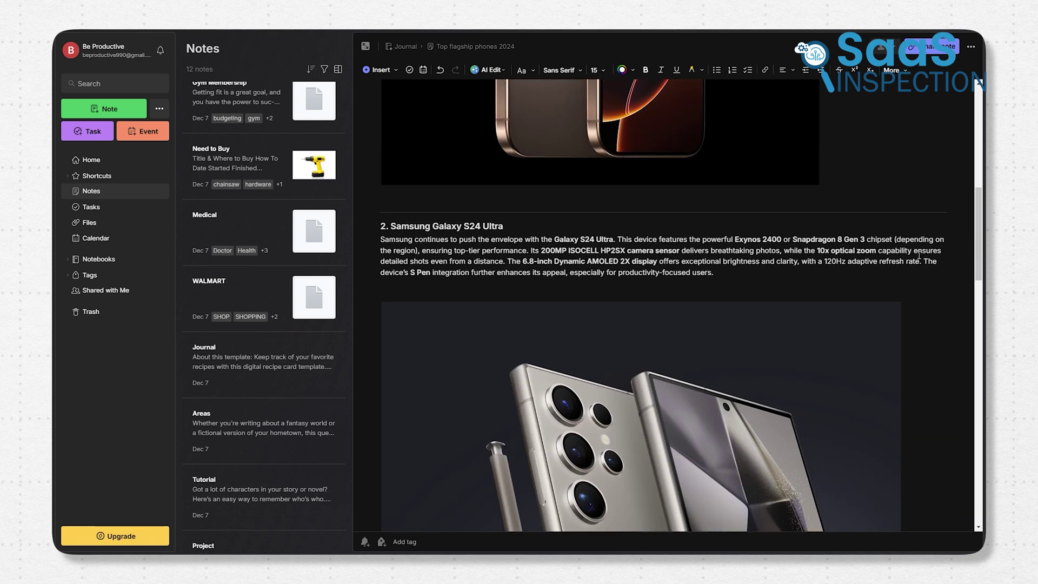
pyautogui.scroll(-10, 918, 256)
pyautogui.scroll(-4, 918, 256)
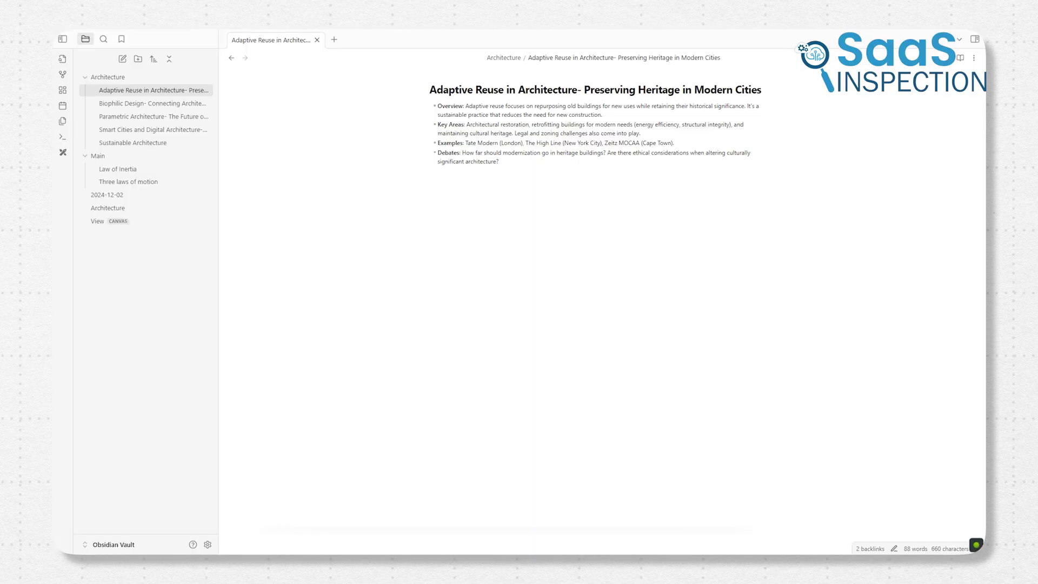
# Import the unsplash photo into the vault and embed it plus the Adaptive Reuse PDF in the note
pyautogui.hotkey('alt', 'Tab')
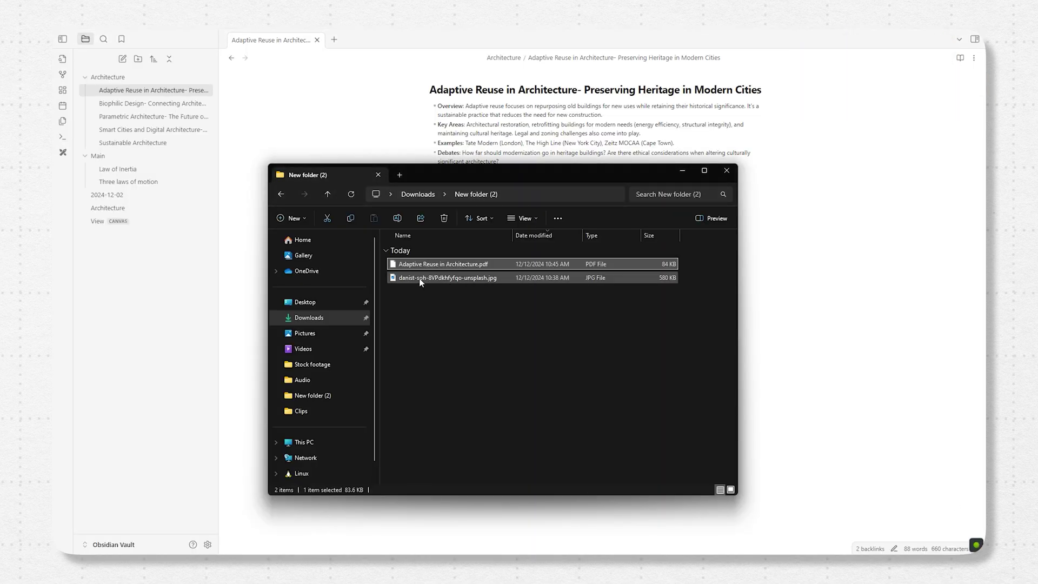
pyautogui.moveTo(420, 278); pyautogui.dragTo(152, 133)
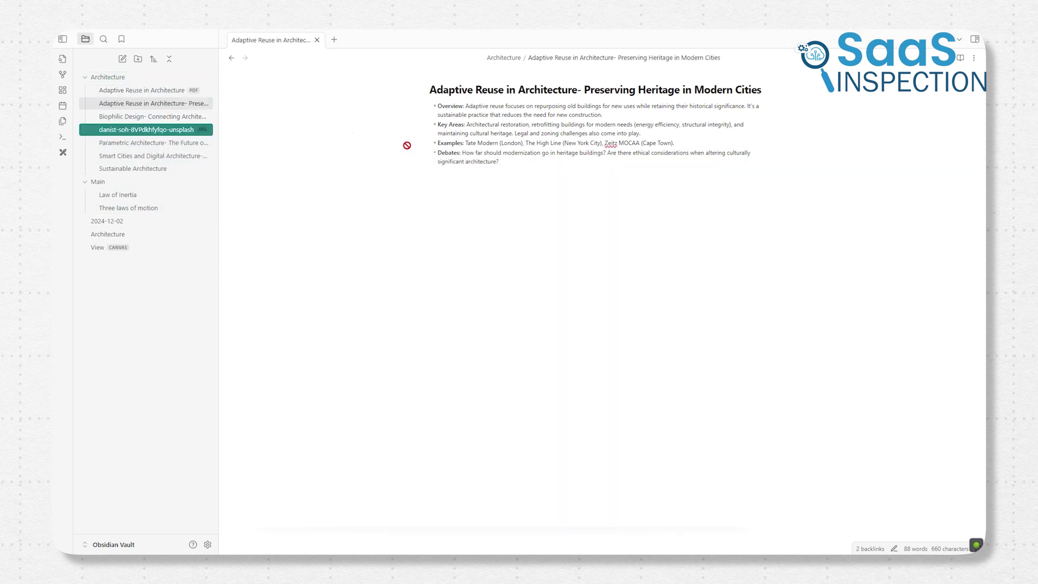
pyautogui.moveTo(430, 155); pyautogui.dragTo(438, 193)
pyautogui.scroll(-5, 415, 178)
pyautogui.moveTo(146, 90); pyautogui.dragTo(469, 352)
pyautogui.scroll(3, 454, 348)
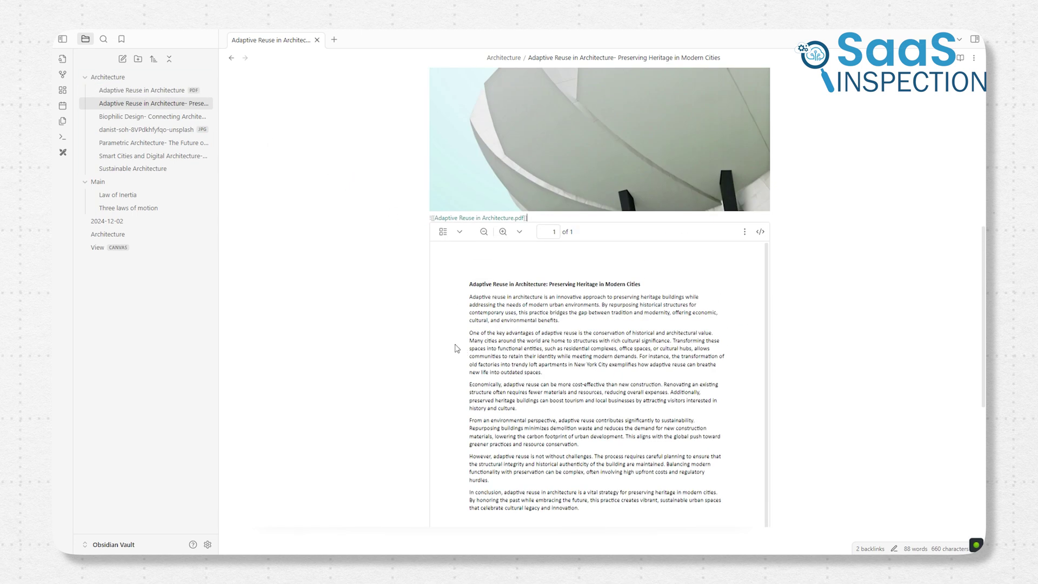
pyautogui.scroll(3, 405, 347)
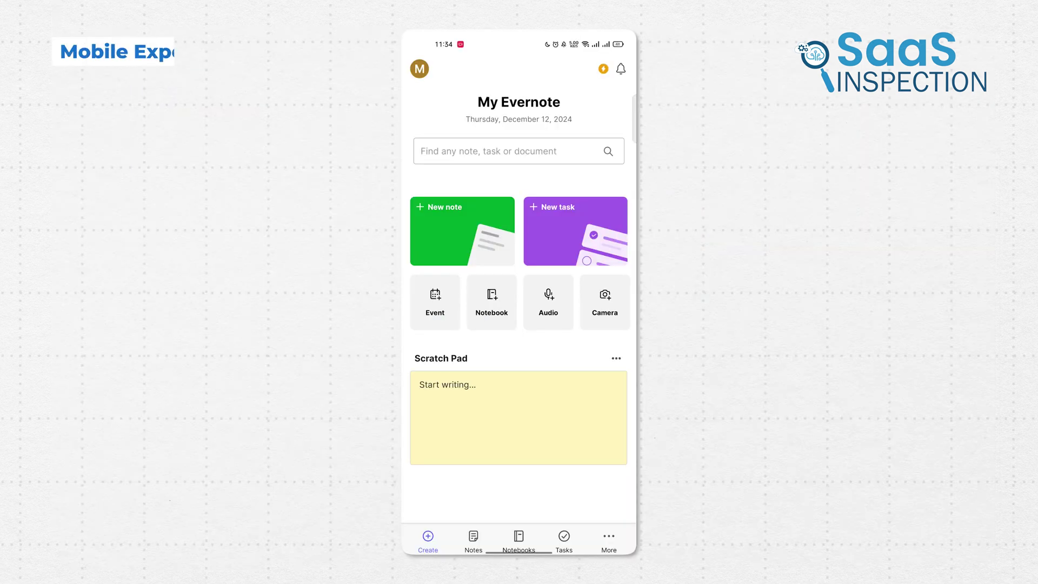
# Open the To-Do note, return home and swipe through the quick actions
pyautogui.click(474, 538)
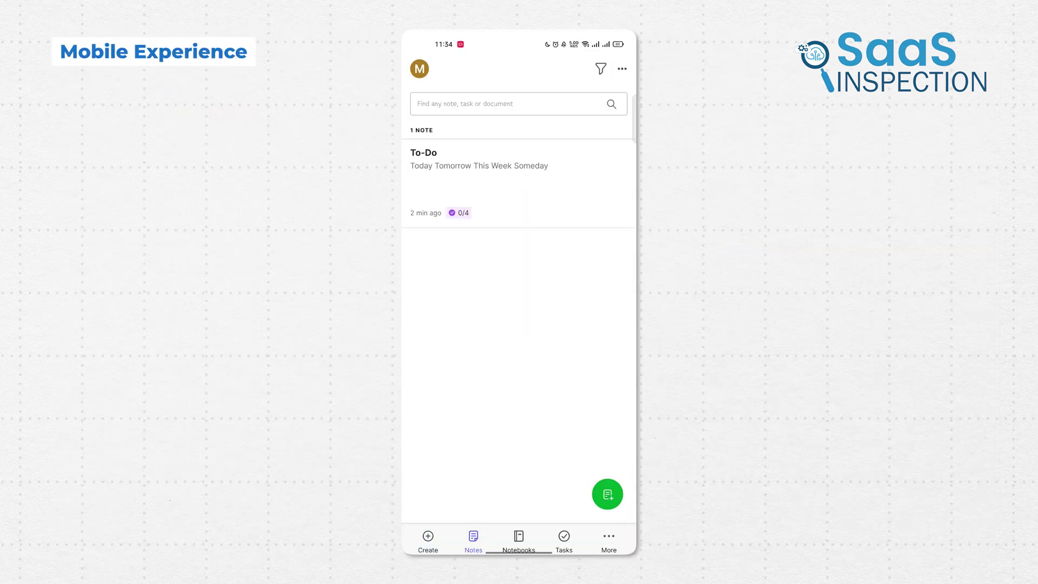
pyautogui.click(487, 162)
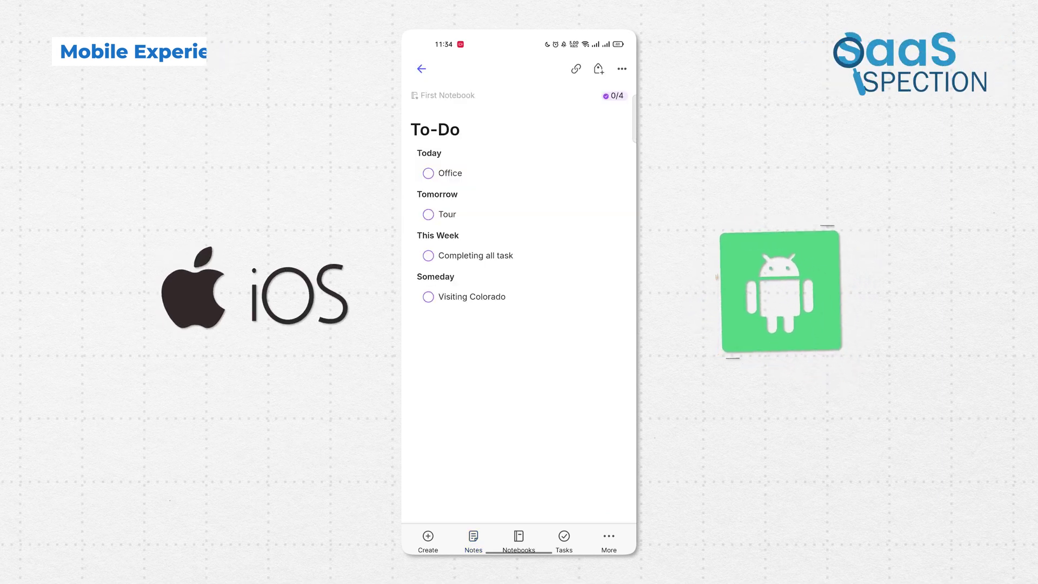
pyautogui.click(428, 538)
pyautogui.moveTo(607, 320)
pyautogui.mouseDown()
pyautogui.moveTo(586, 343)
pyautogui.moveTo(524, 366)
pyautogui.mouseUp()
pyautogui.moveTo(566, 330)
pyautogui.mouseDown()
pyautogui.moveTo(511, 351)
pyautogui.moveTo(628, 311)
pyautogui.mouseUp()
pyautogui.moveTo(535, 314); pyautogui.dragTo(630, 309)
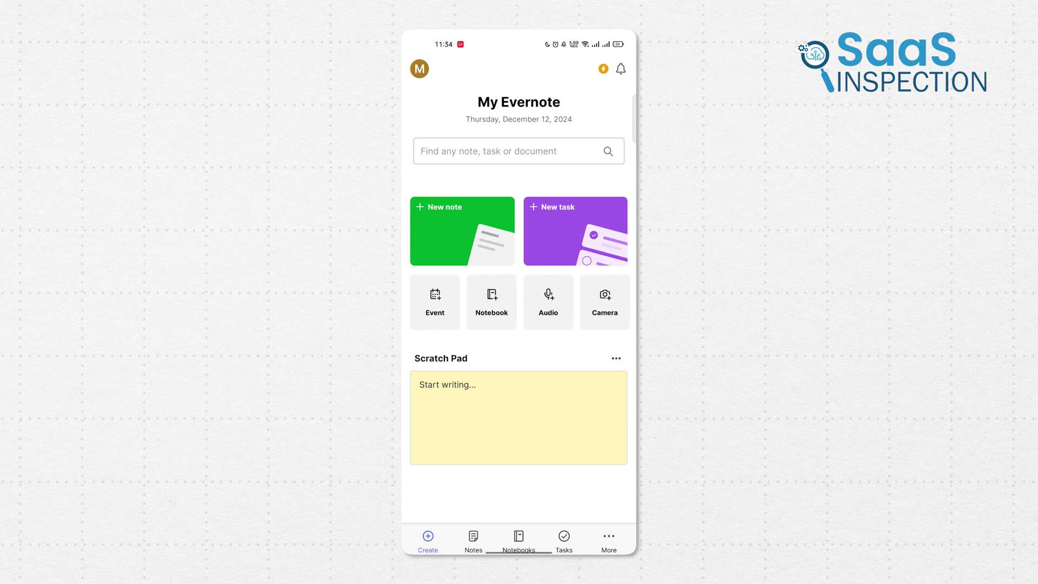
# Look at the task list and extra sections, then return via Notes to the home screen
pyautogui.click(564, 538)
pyautogui.click(609, 538)
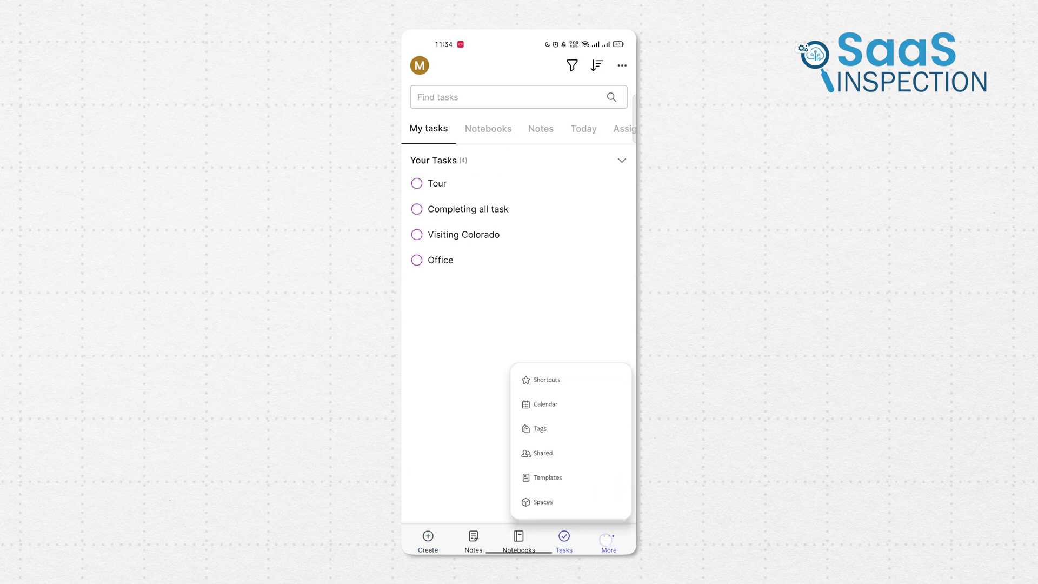
pyautogui.click(606, 538)
pyautogui.click(473, 538)
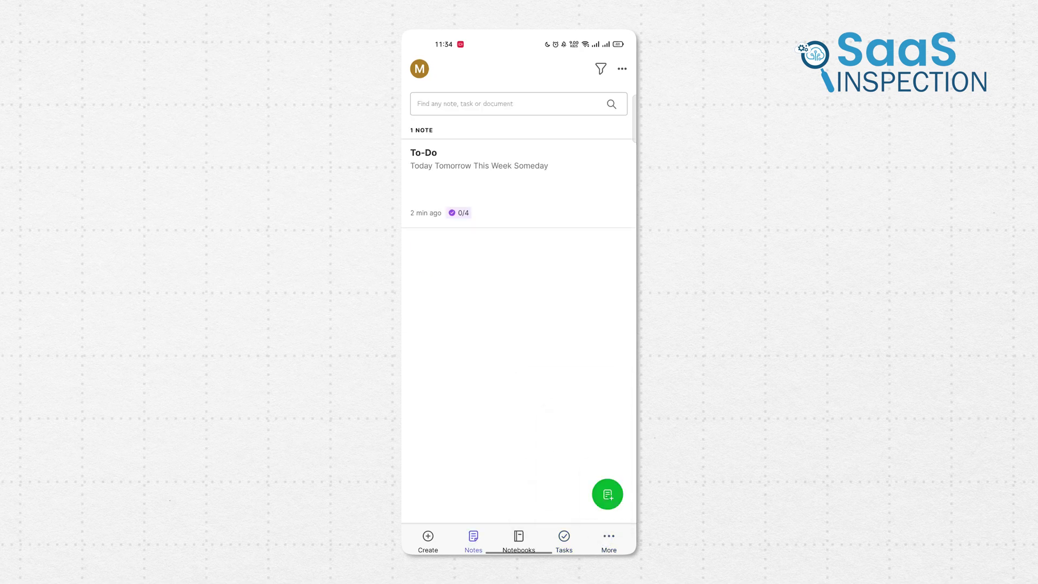
pyautogui.click(428, 538)
# Launch Obsidian Mobile and open the local graph of the 4th semester 2024 note
pyautogui.moveTo(519, 551); pyautogui.dragTo(519, 270)
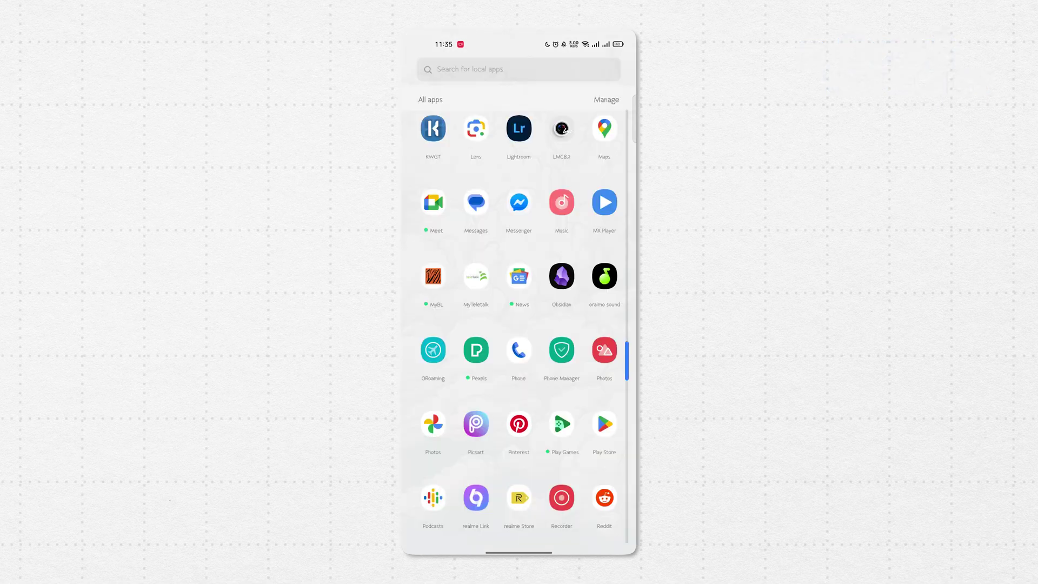
pyautogui.click(560, 278)
pyautogui.click(420, 67)
pyautogui.click(608, 270)
pyautogui.click(618, 67)
pyautogui.moveTo(519, 446); pyautogui.dragTo(519, 311)
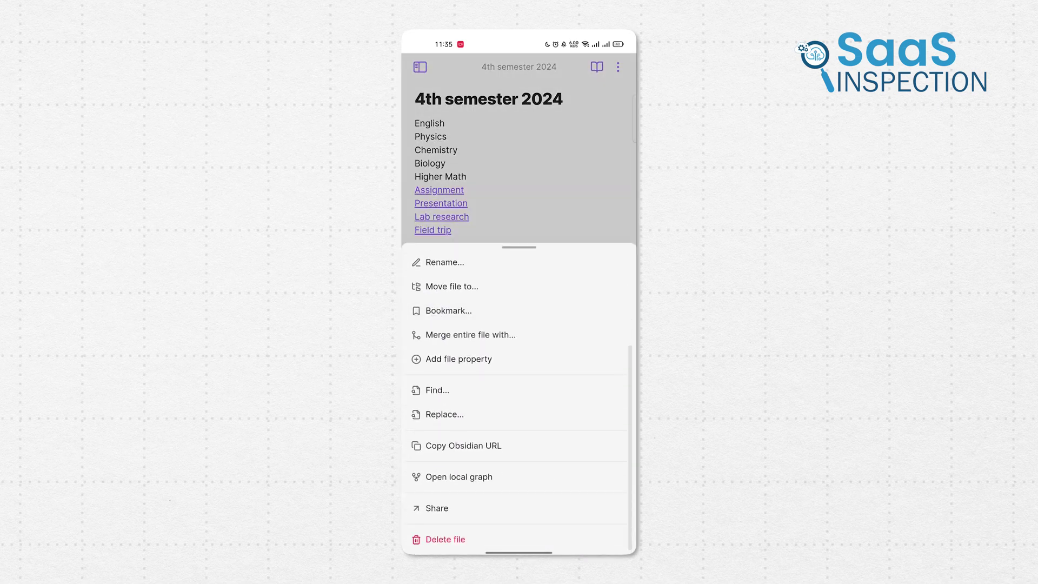
pyautogui.click(438, 475)
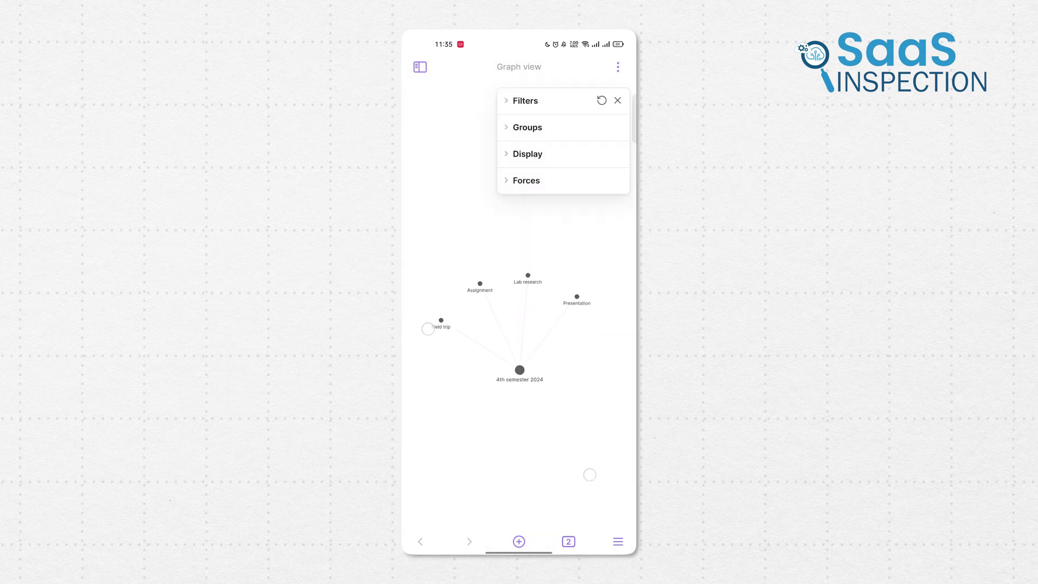
# Move the 4th semester 2024 node, then return to the note and scroll to its Canvas
pyautogui.moveTo(558, 420); pyautogui.dragTo(566, 451)
pyautogui.click(569, 541)
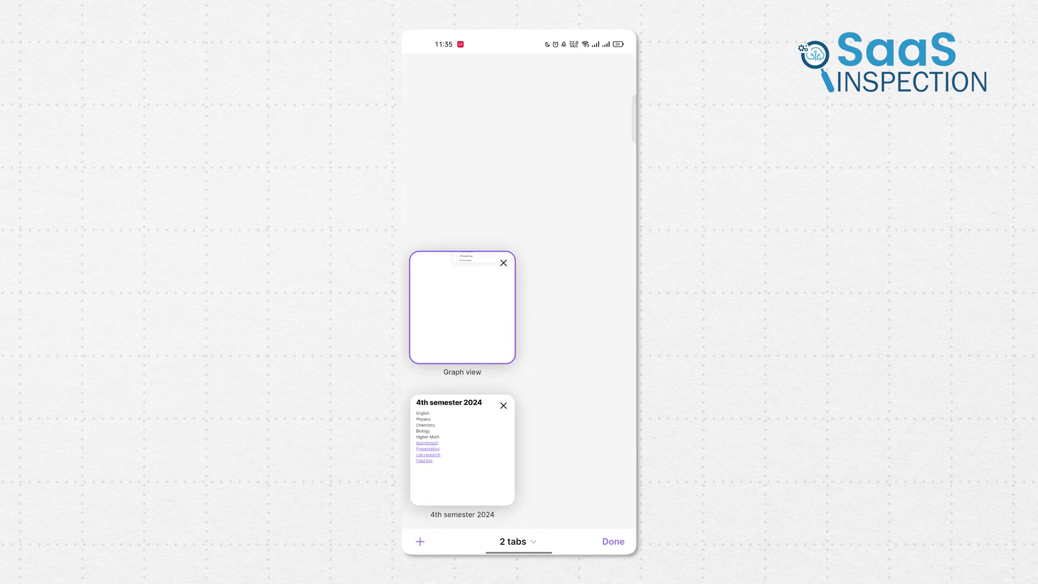
pyautogui.click(493, 465)
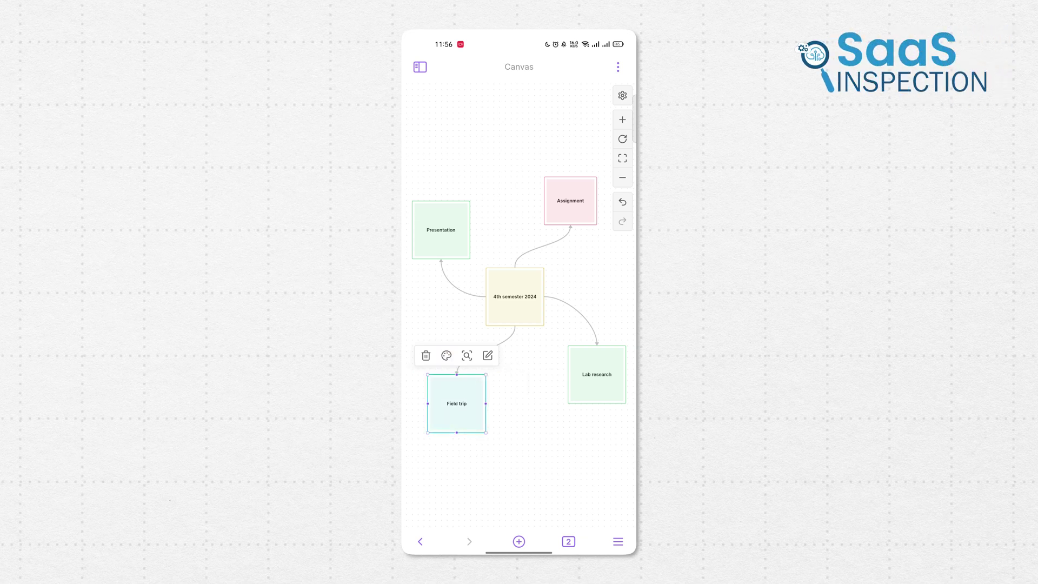
pyautogui.scroll(-3, 514, 324)
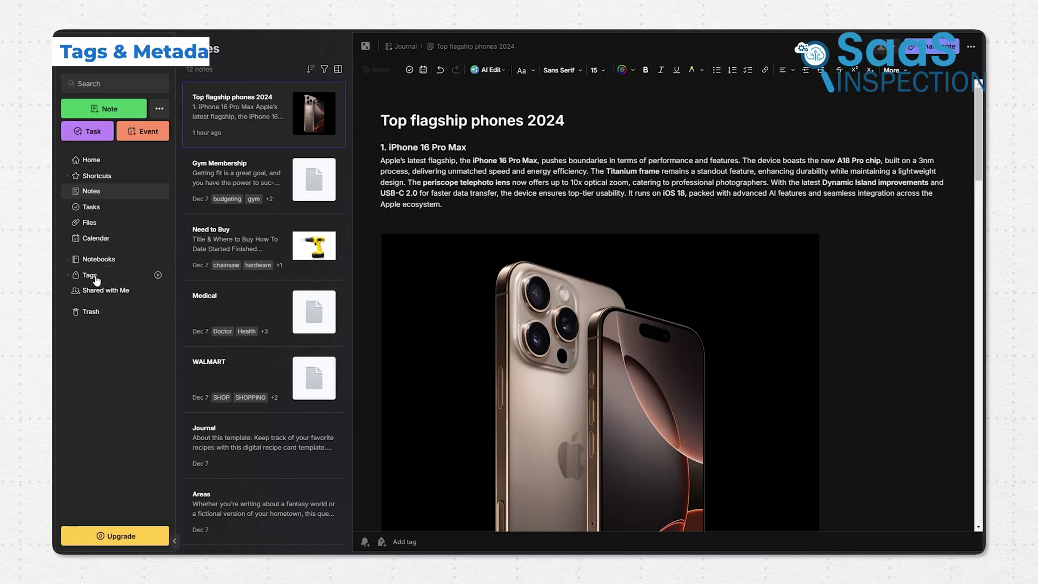
# Add tags Script, Research and Tech to Top flagship phones 2024 and check the tag list
pyautogui.click(90, 275)
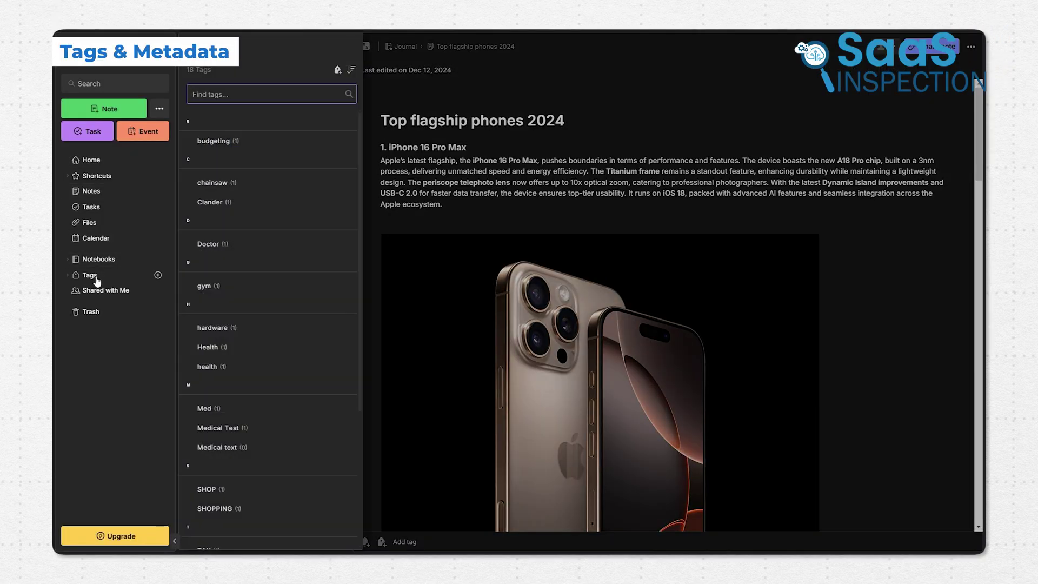
pyautogui.click(385, 403)
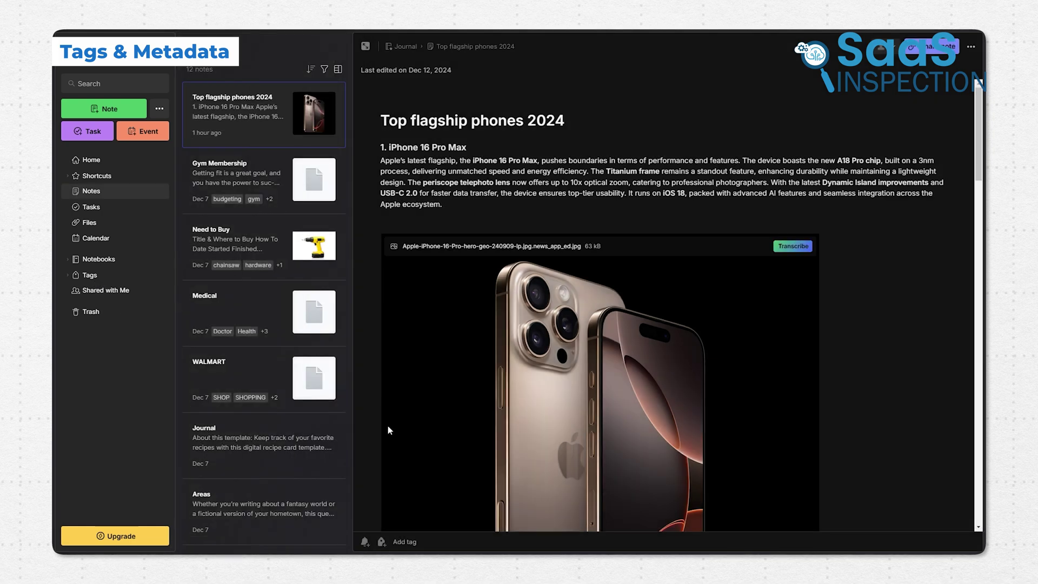
pyautogui.click(404, 542)
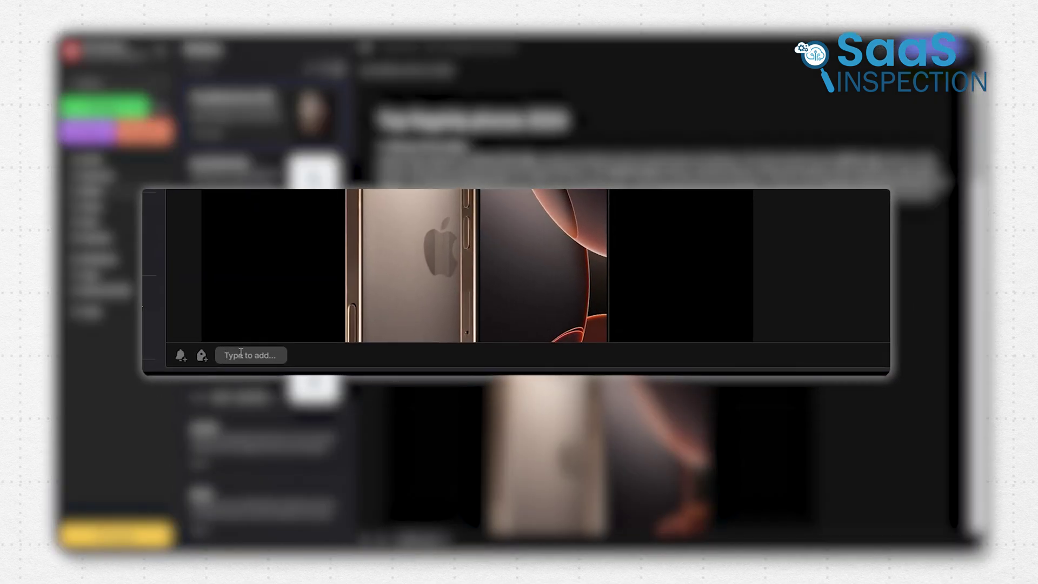
pyautogui.write('Script')
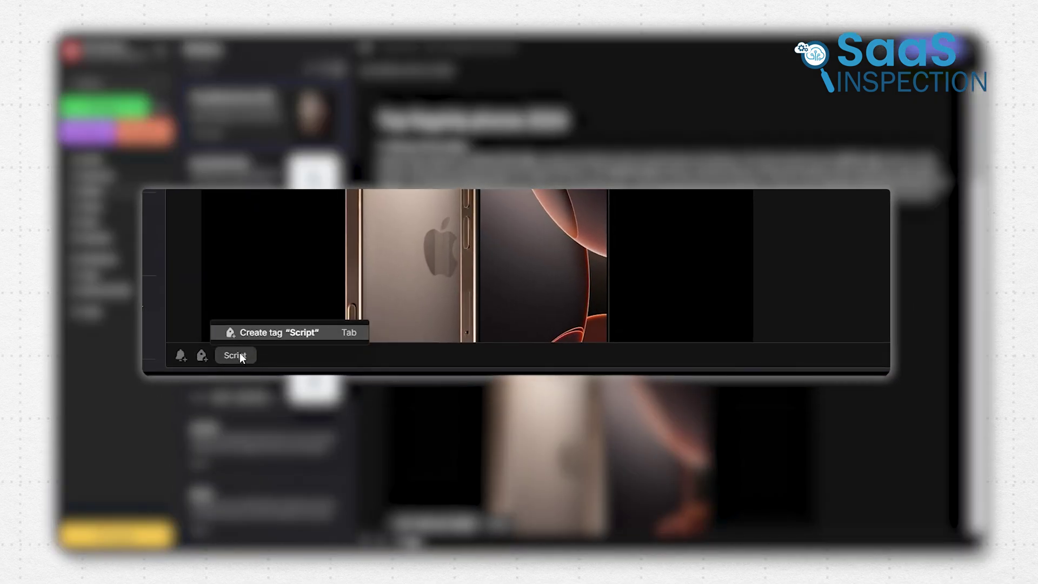
pyautogui.press('Tab')
pyautogui.write('R')
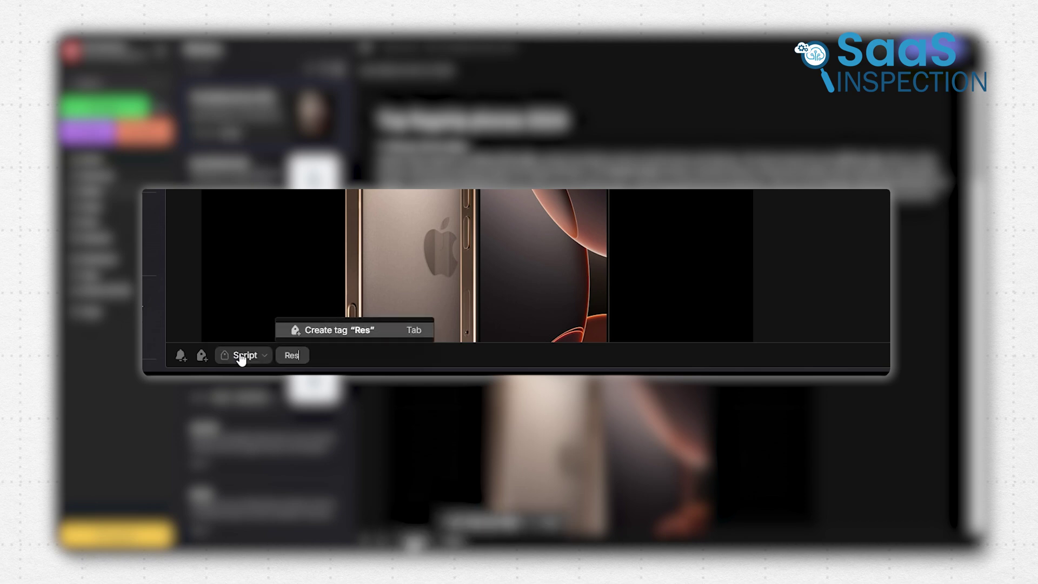
pyautogui.write('esearch')
pyautogui.press('Tab')
pyautogui.write('Tech')
pyautogui.press('Tab')
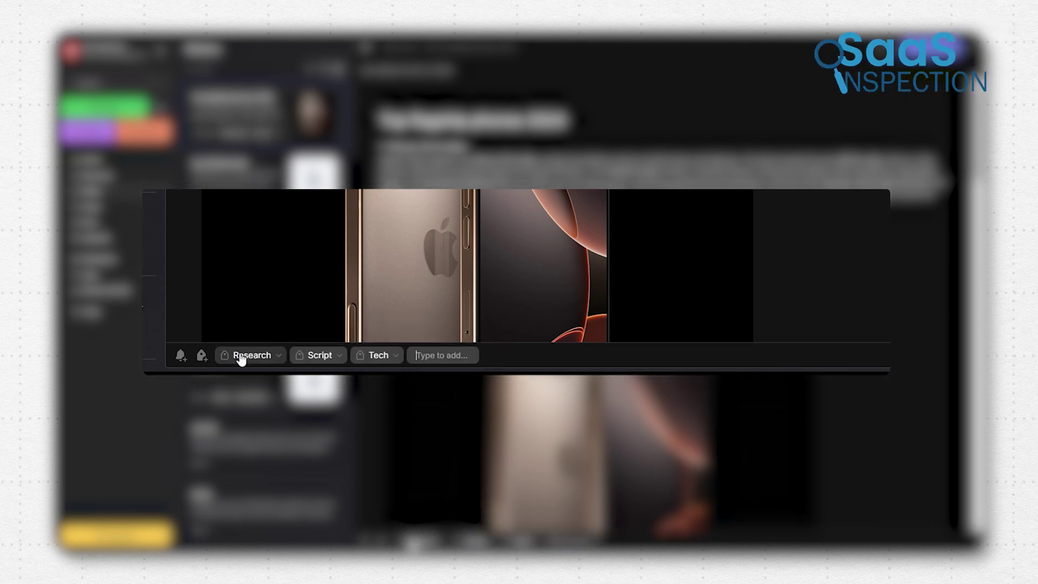
pyautogui.click(89, 275)
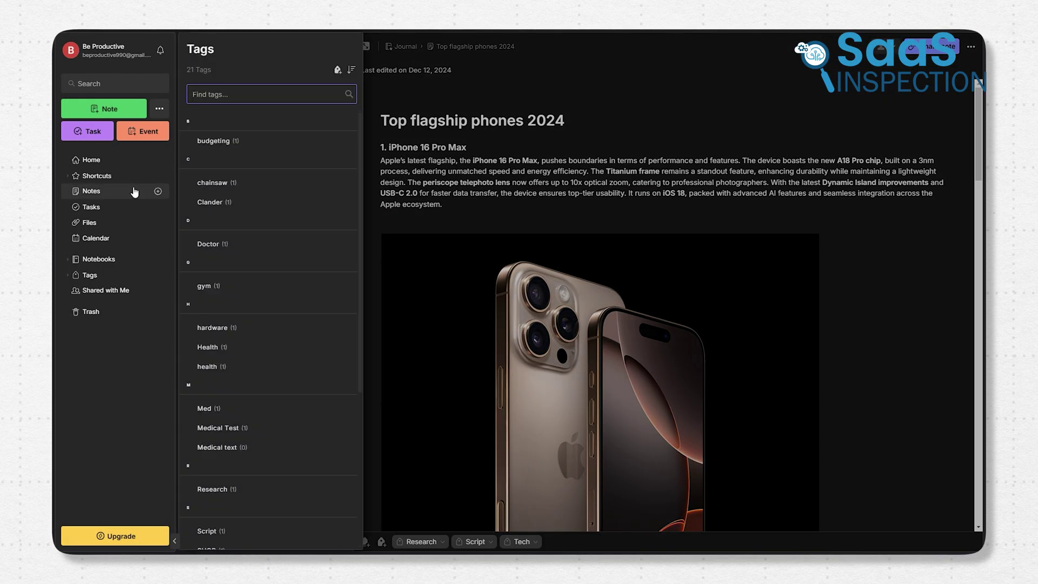
# Search the vault for #Architecture to find Sustainable Architecture, then begin a tag: filtered search
pyautogui.click(218, 146)
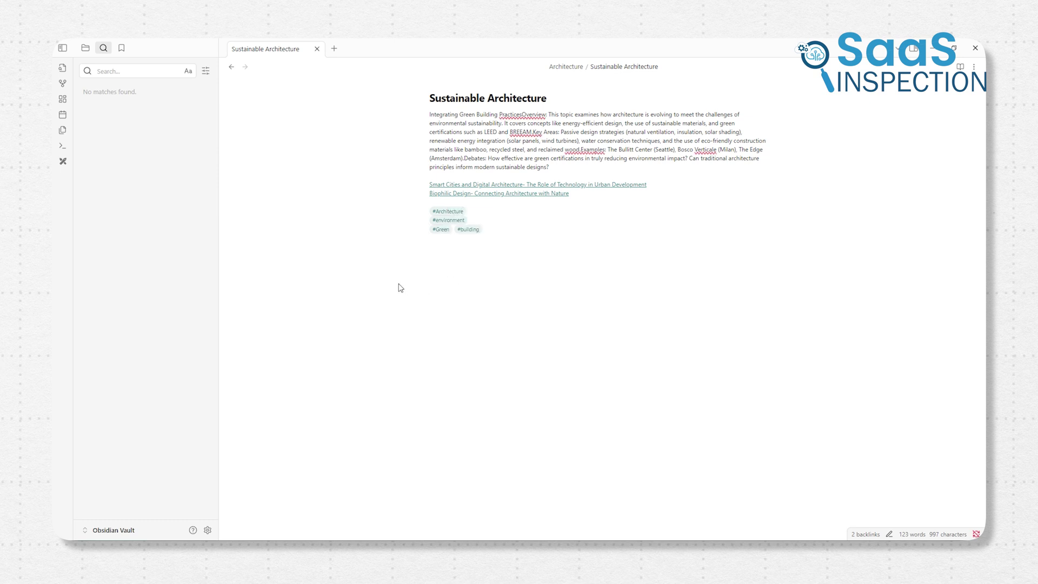
pyautogui.click(447, 213)
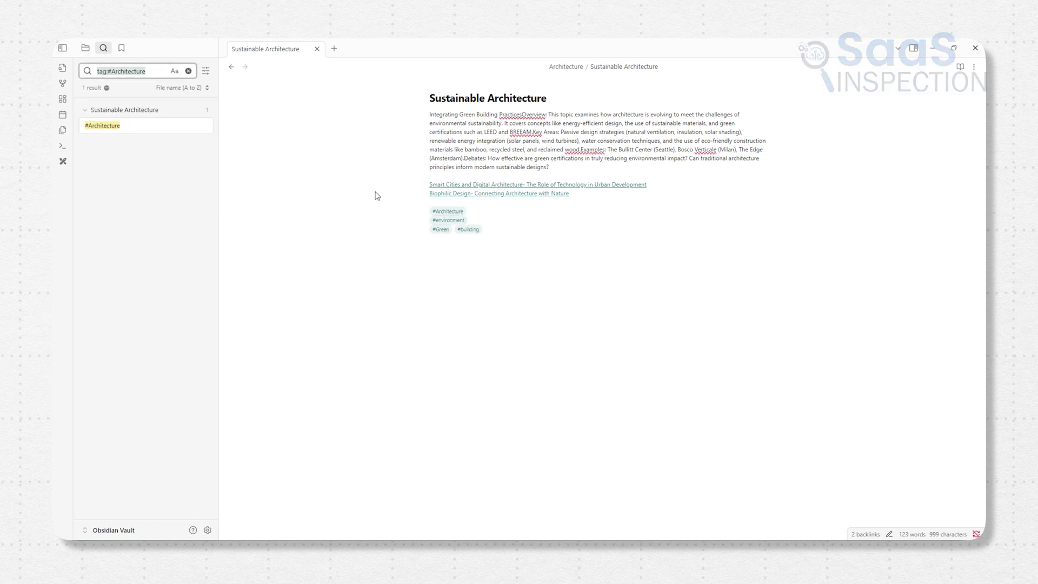
pyautogui.click(148, 123)
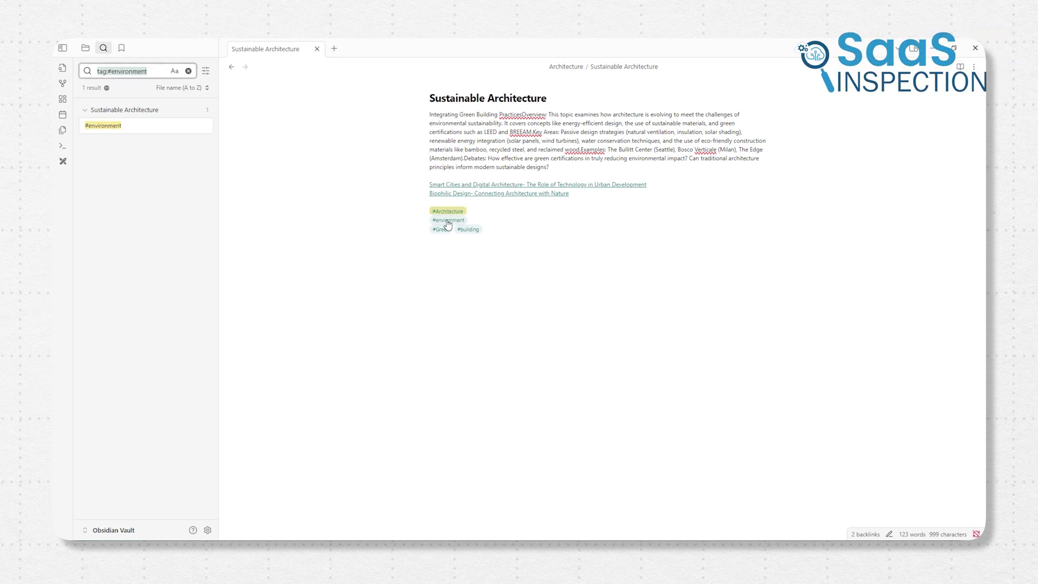
pyautogui.click(136, 73)
pyautogui.click(120, 129)
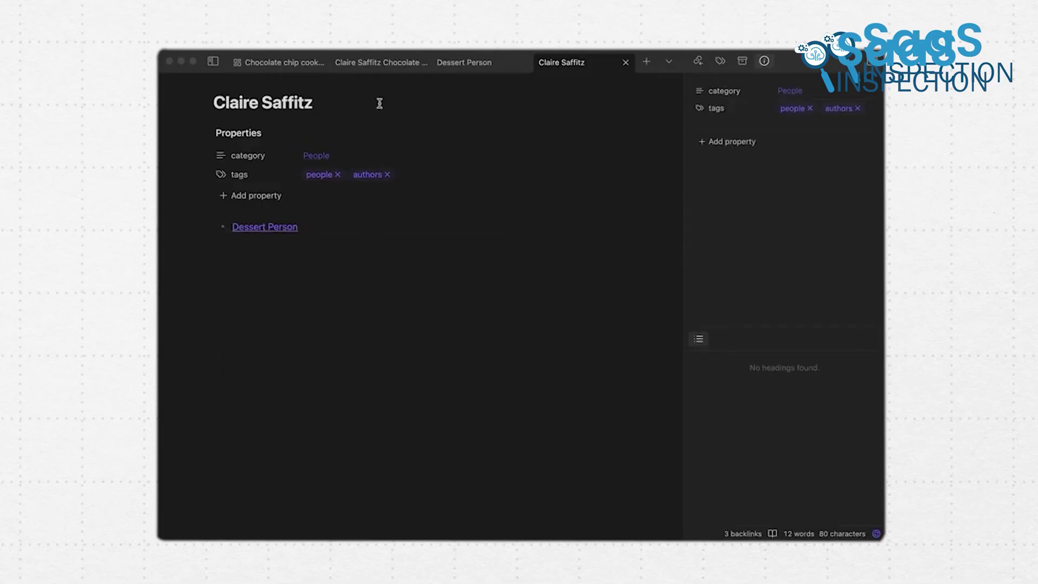
# Switch to the Chocolate Chip Cookies note to view its properties and ingredients
pyautogui.click(377, 64)
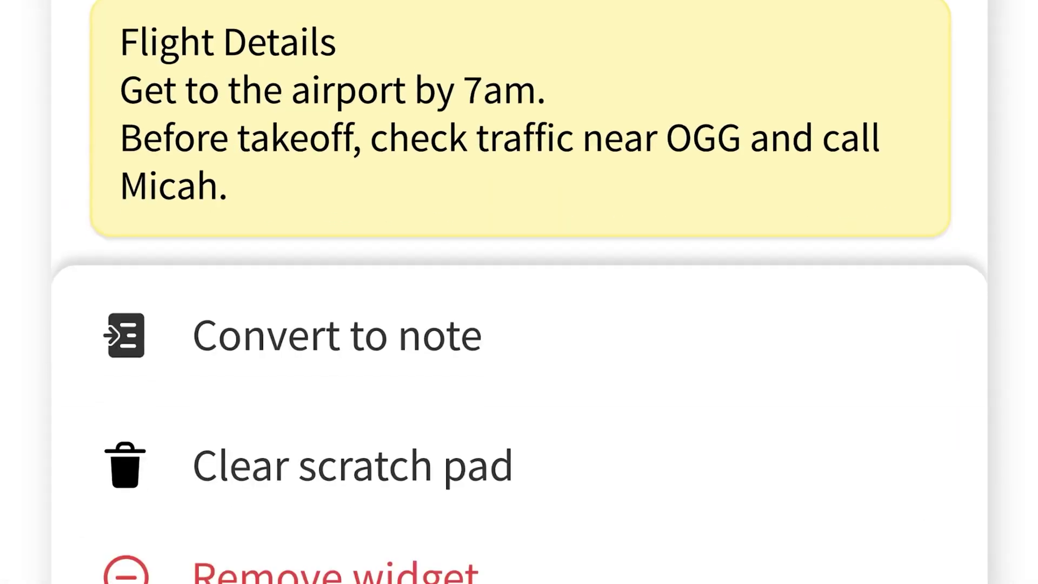